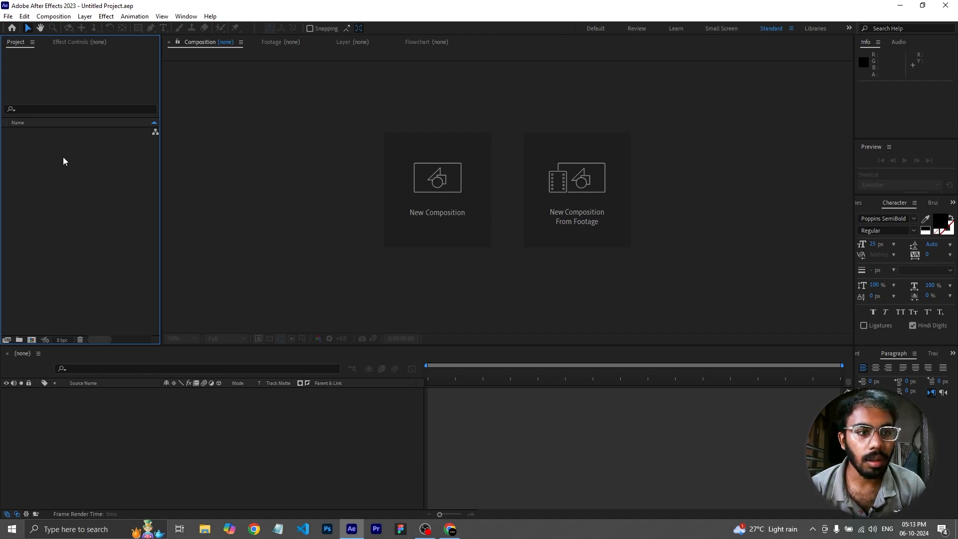
# Import the 9324258-hd_1920_1080_25fps video from the Assests folder and create a composition from it
pyautogui.click(8, 18)
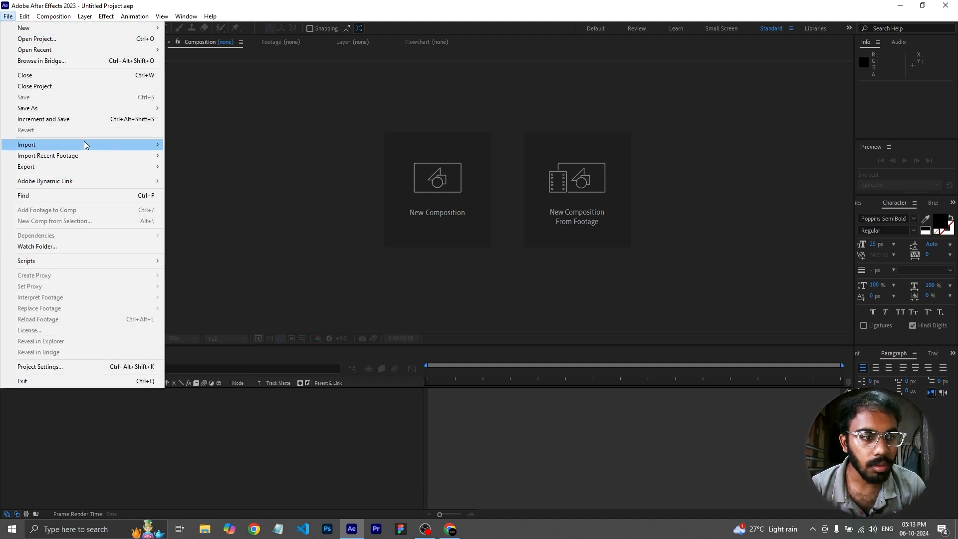
pyautogui.moveTo(83, 144)
pyautogui.click(205, 144)
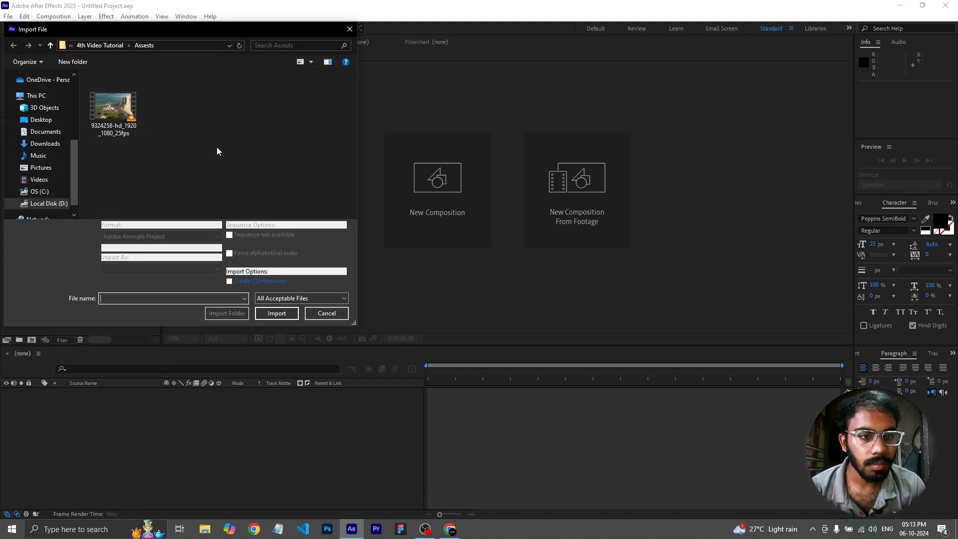
pyautogui.doubleClick(115, 121)
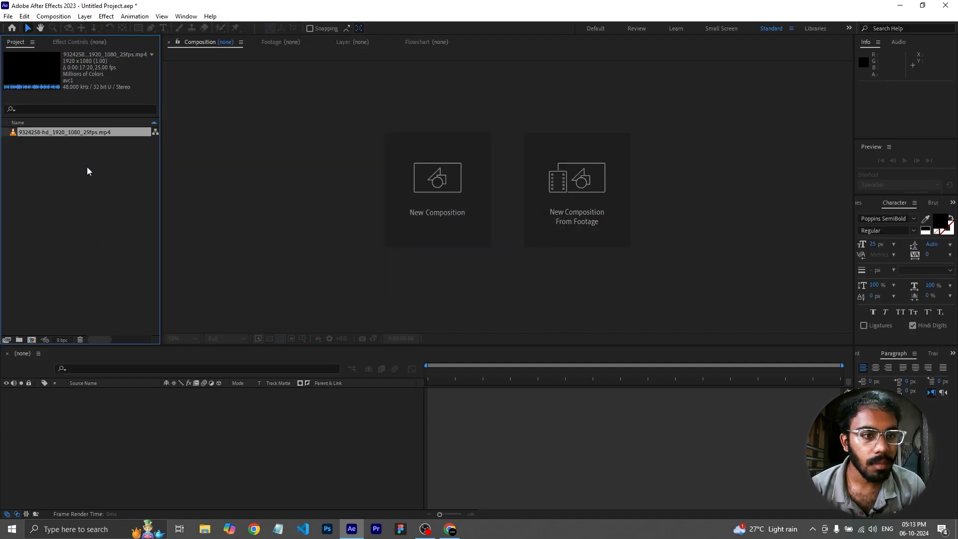
pyautogui.moveTo(77, 132); pyautogui.dragTo(104, 405)
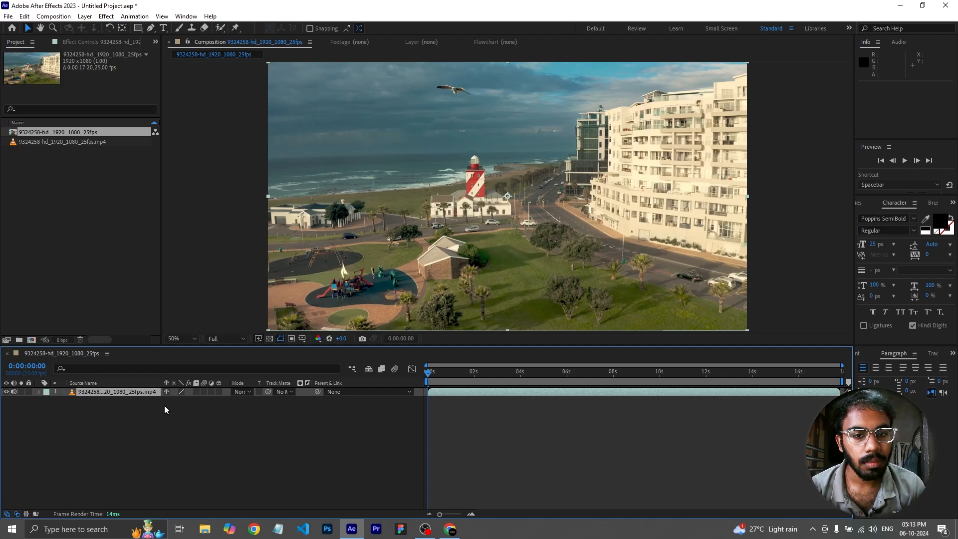
pyautogui.moveTo(430, 373); pyautogui.dragTo(407, 429)
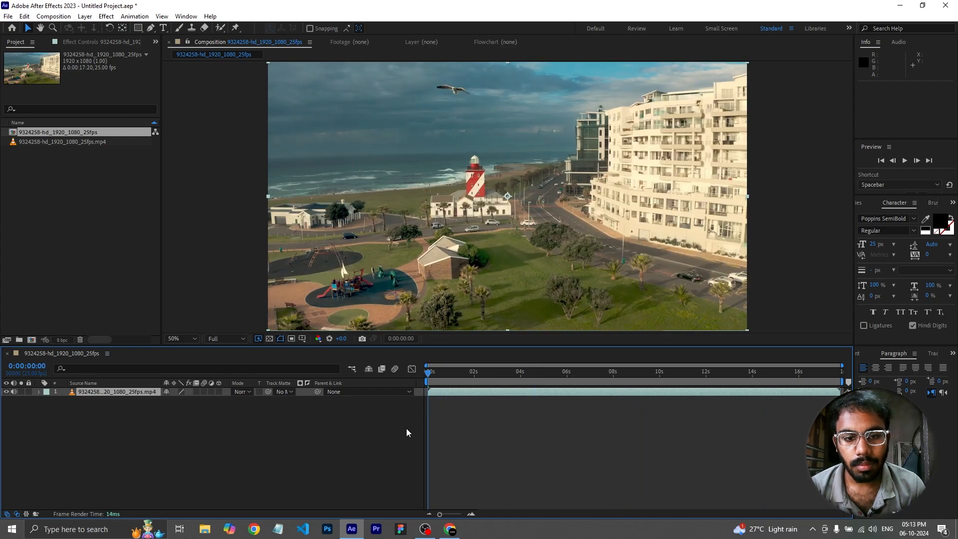
pyautogui.click(388, 431)
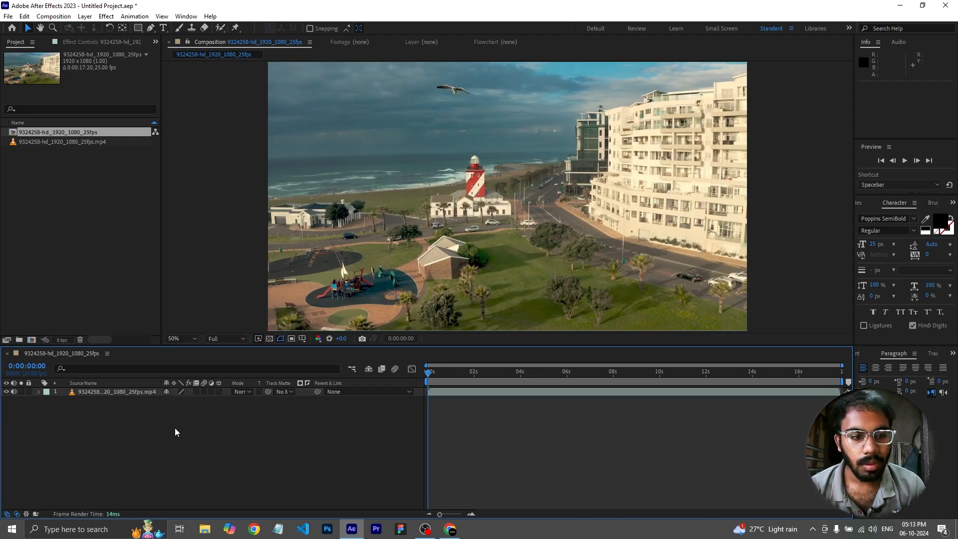
# Run 3D camera tracking on the video layer and set the track point size to 161%
pyautogui.click(129, 392)
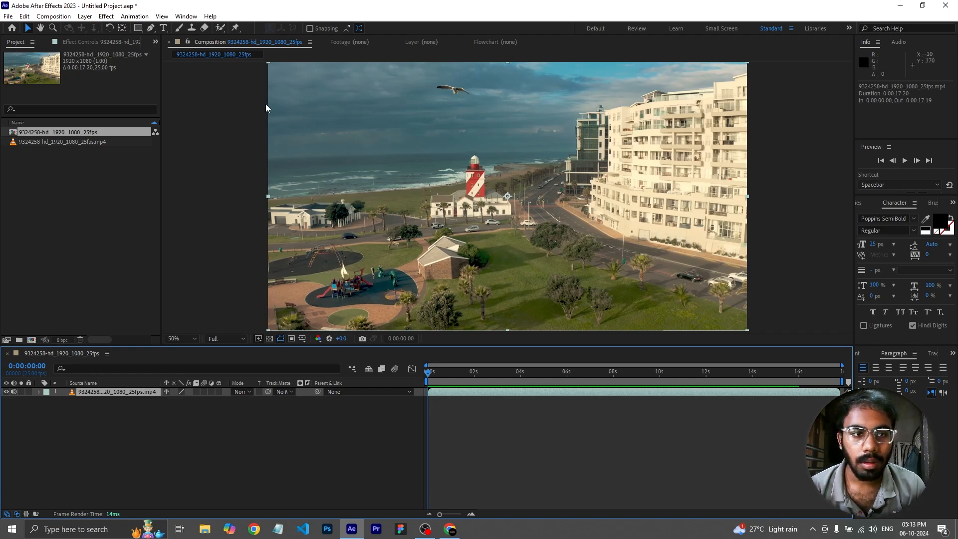
pyautogui.click(186, 16)
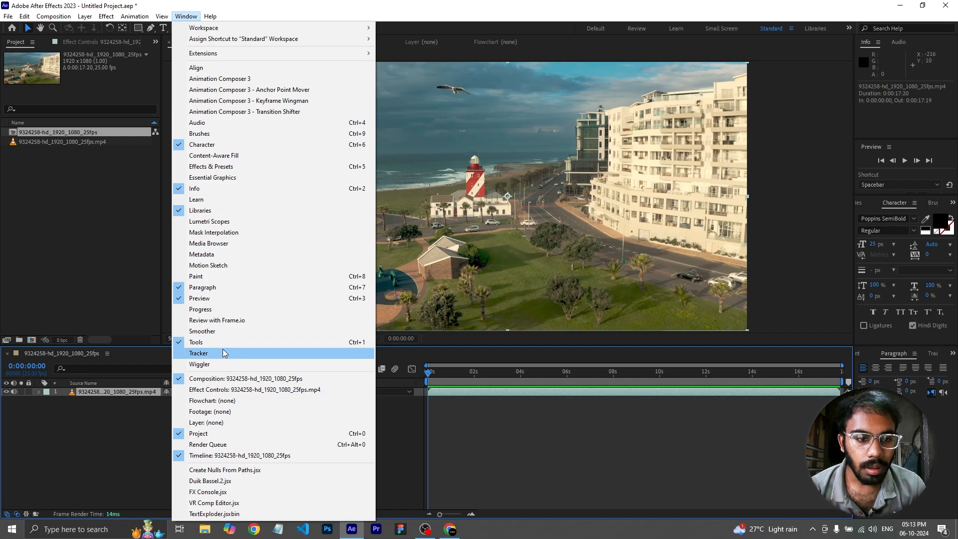
pyautogui.click(182, 354)
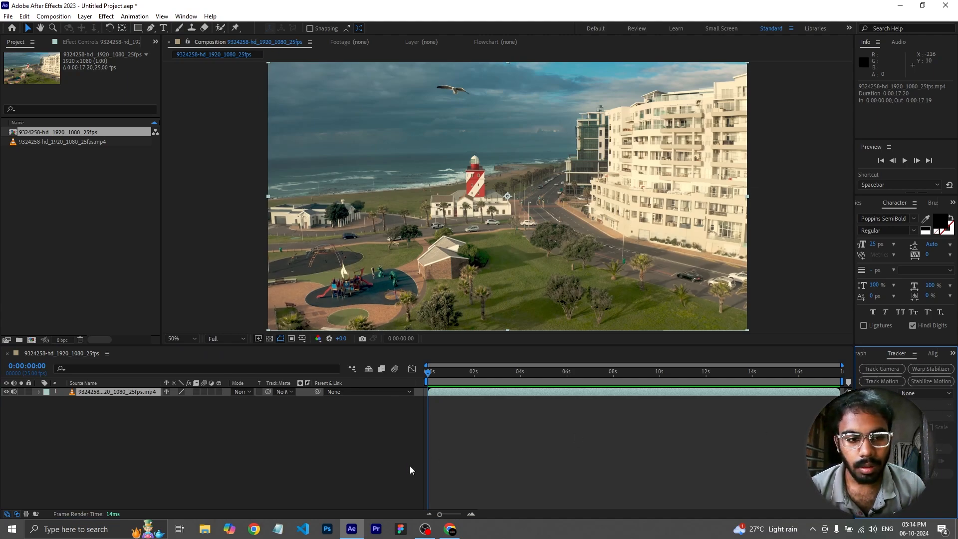
pyautogui.click(190, 431)
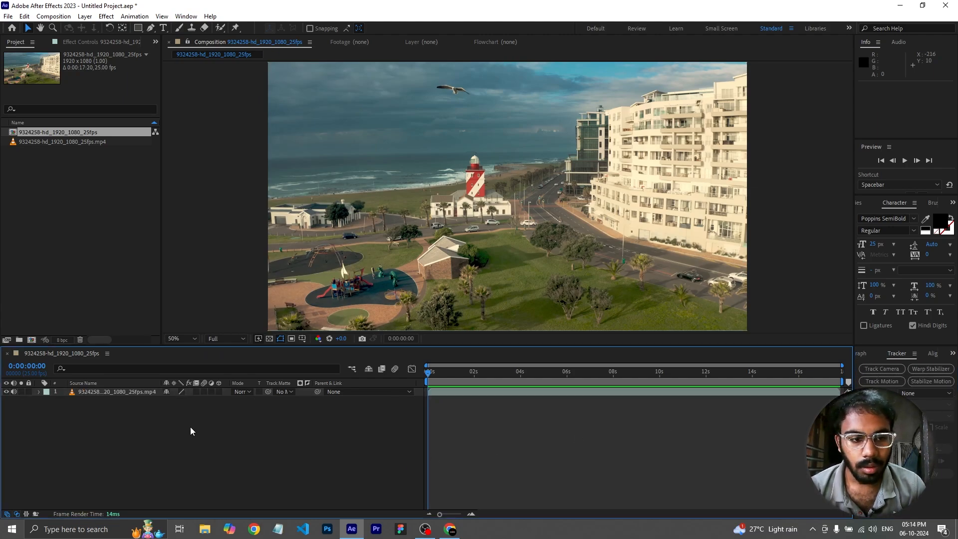
pyautogui.click(145, 391)
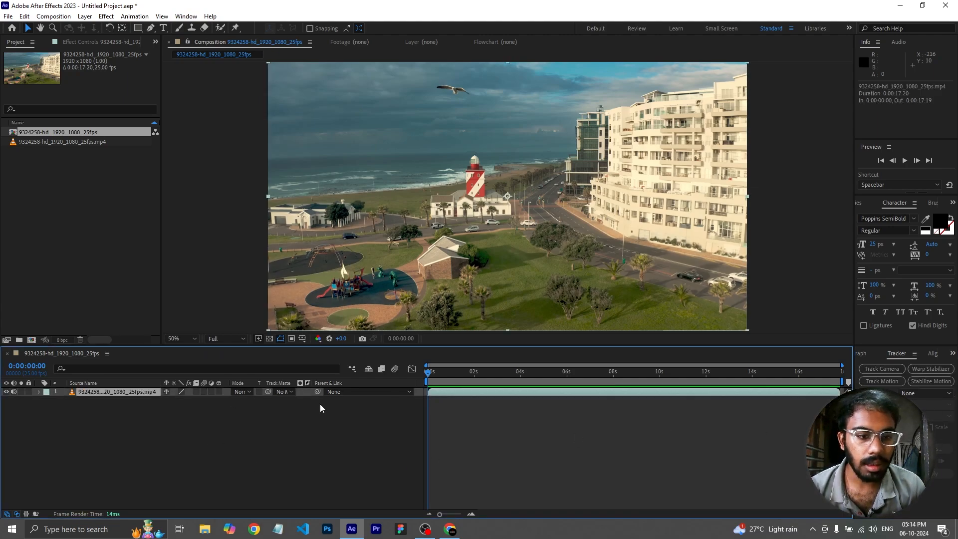
pyautogui.click(871, 369)
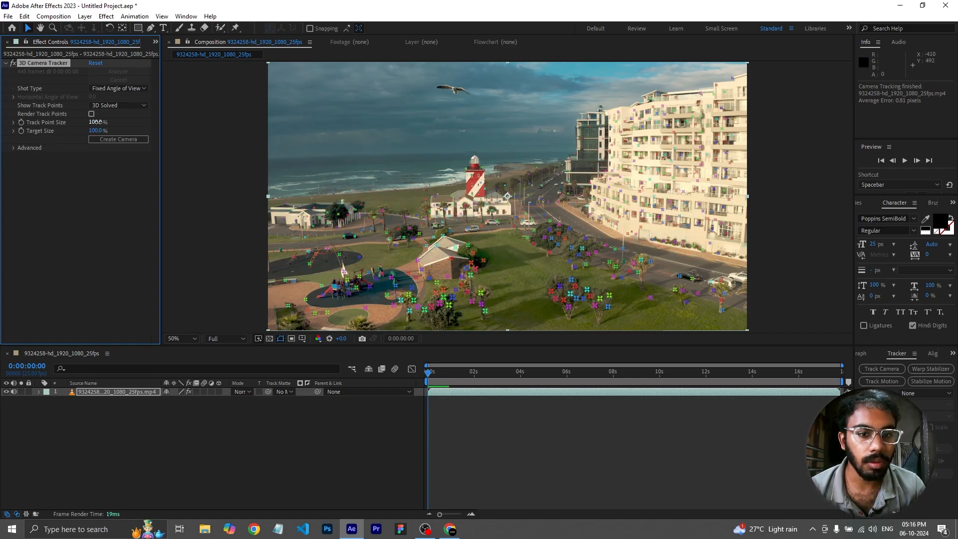
pyautogui.moveTo(97, 121); pyautogui.dragTo(178, 121)
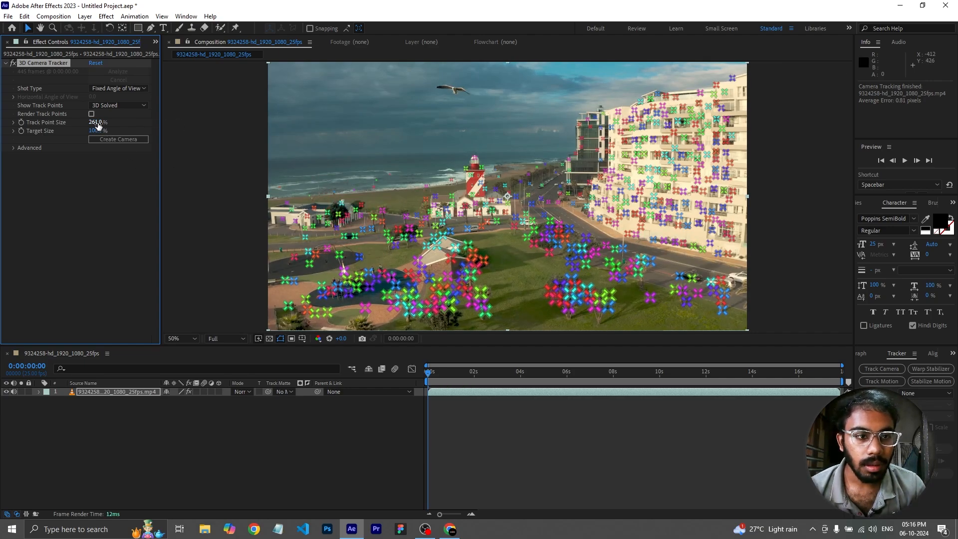
pyautogui.moveTo(99, 124); pyautogui.dragTo(54, 128)
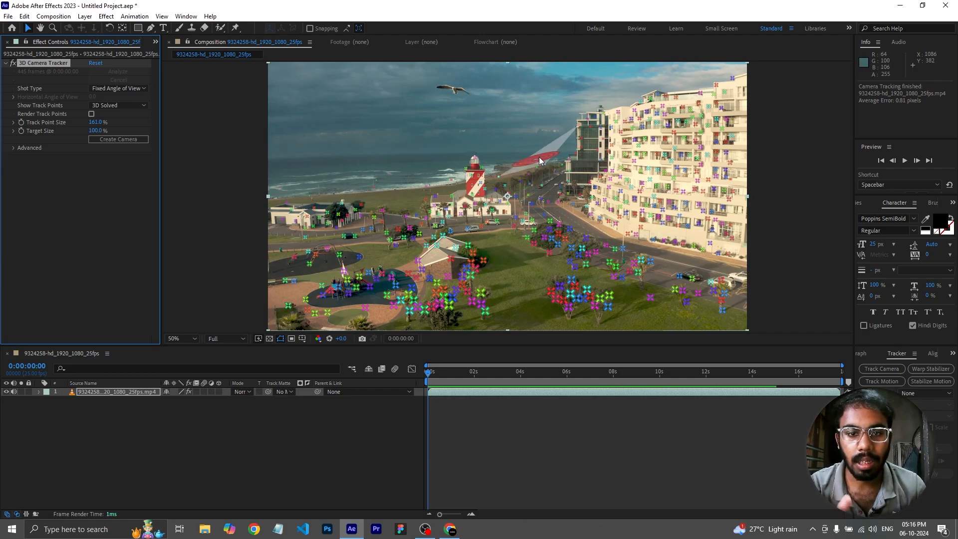
# At 0:00:08:13, create a text layer and camera from the track points on the upper part of the lighthouse
pyautogui.click(458, 374)
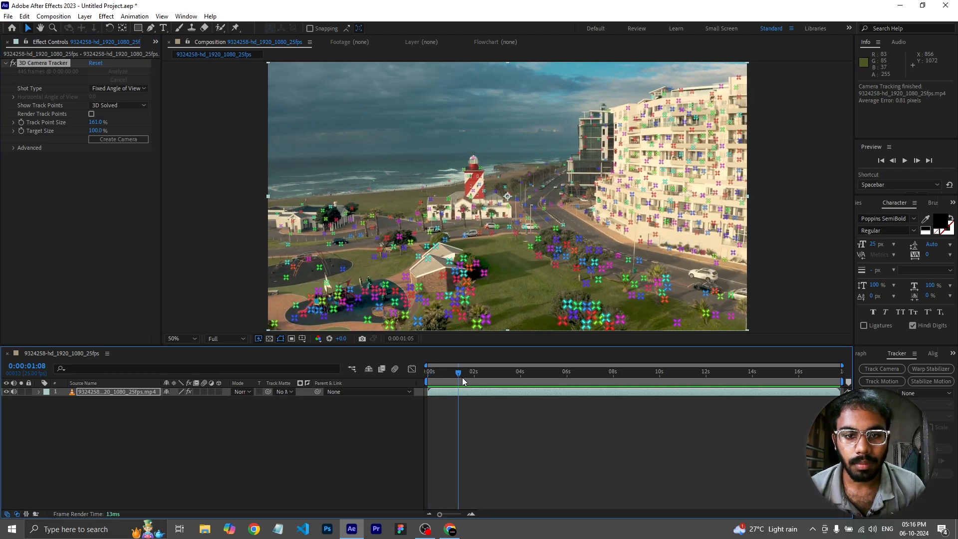
pyautogui.moveTo(462, 377); pyautogui.dragTo(662, 376)
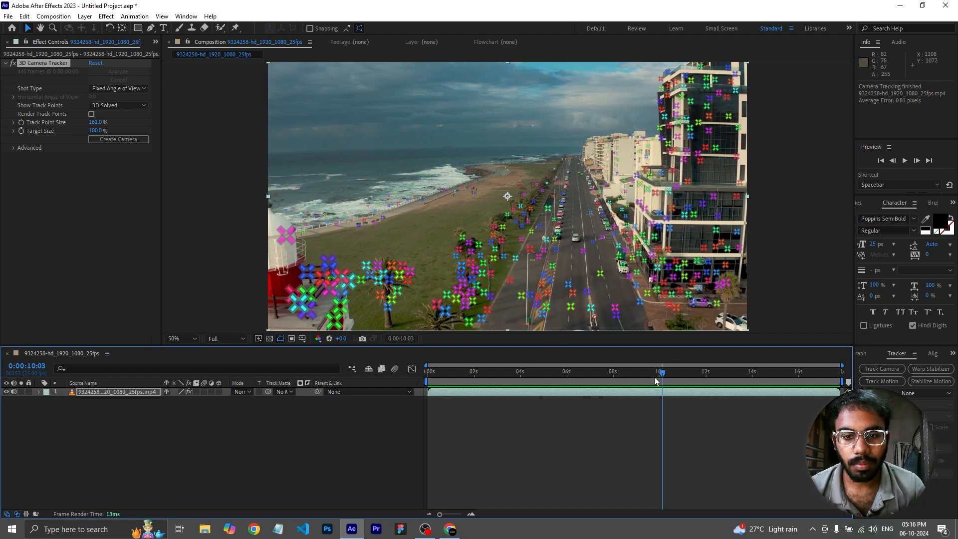
pyautogui.moveTo(655, 380); pyautogui.dragTo(625, 380)
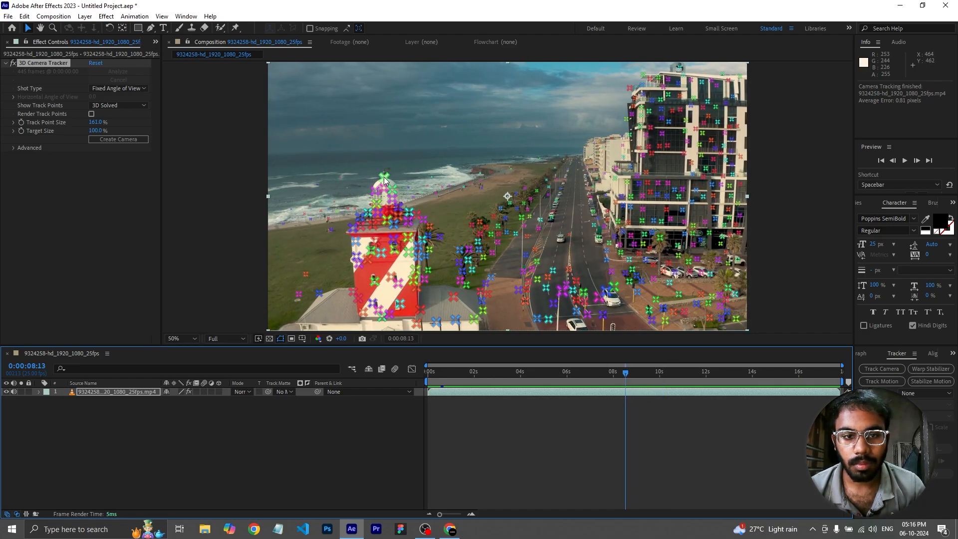
pyautogui.click(385, 246)
pyautogui.rightClick(385, 247)
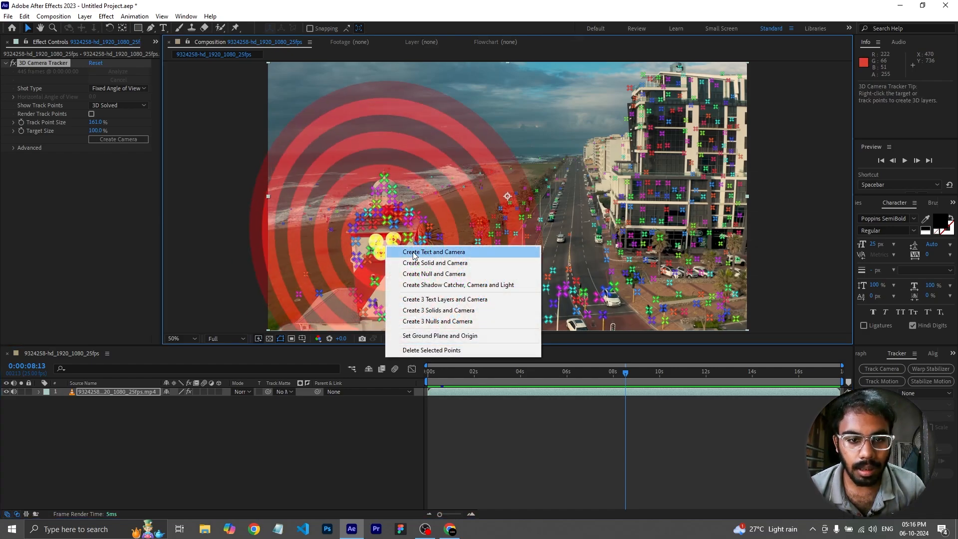
pyautogui.click(454, 252)
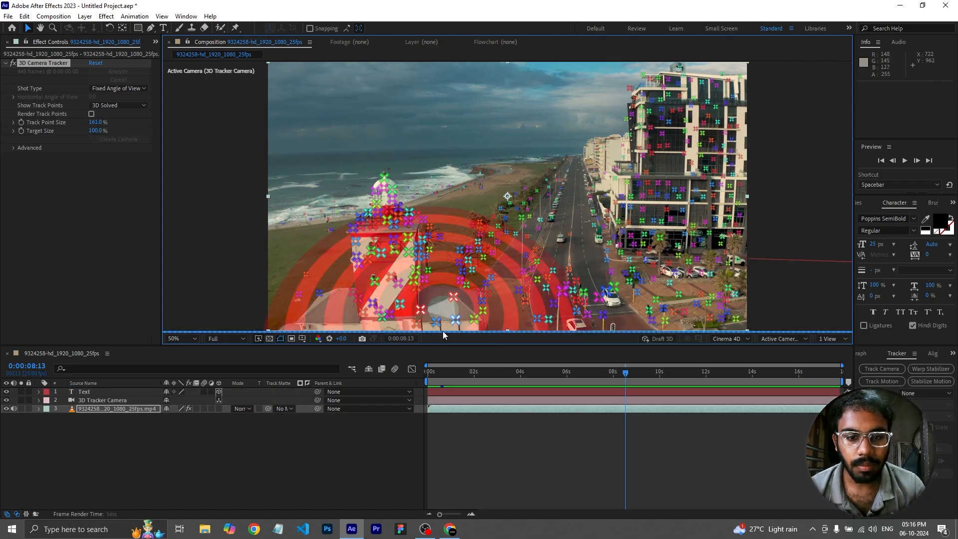
# Replace the tracked text layer's placeholder wording with the person's first name in capitals
pyautogui.press(',')
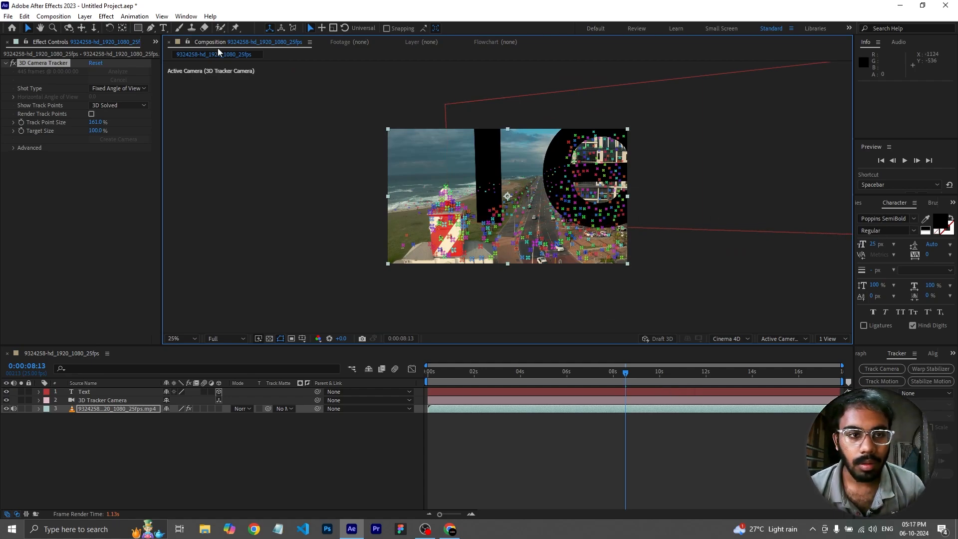
pyautogui.click(164, 27)
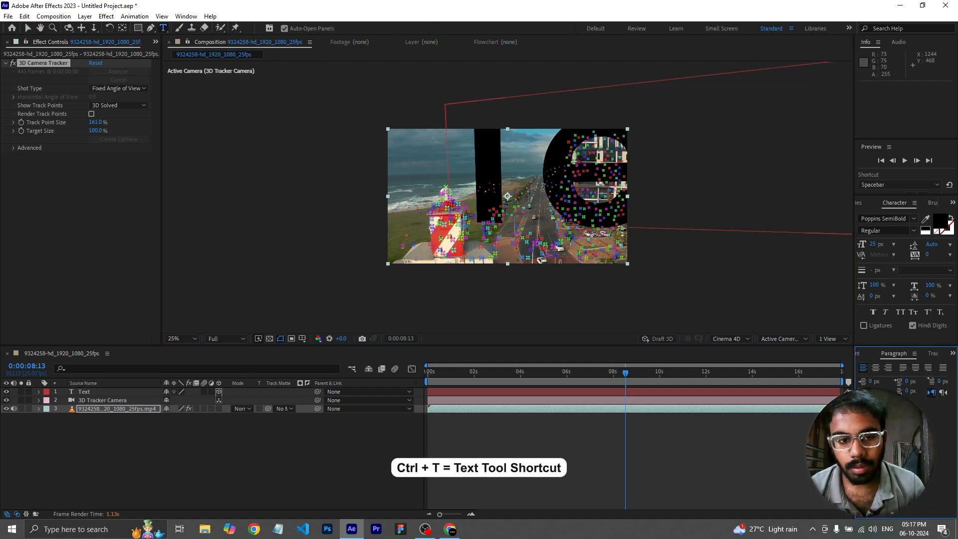
pyautogui.click(543, 188)
pyautogui.hotkey('ctrl', 'a')
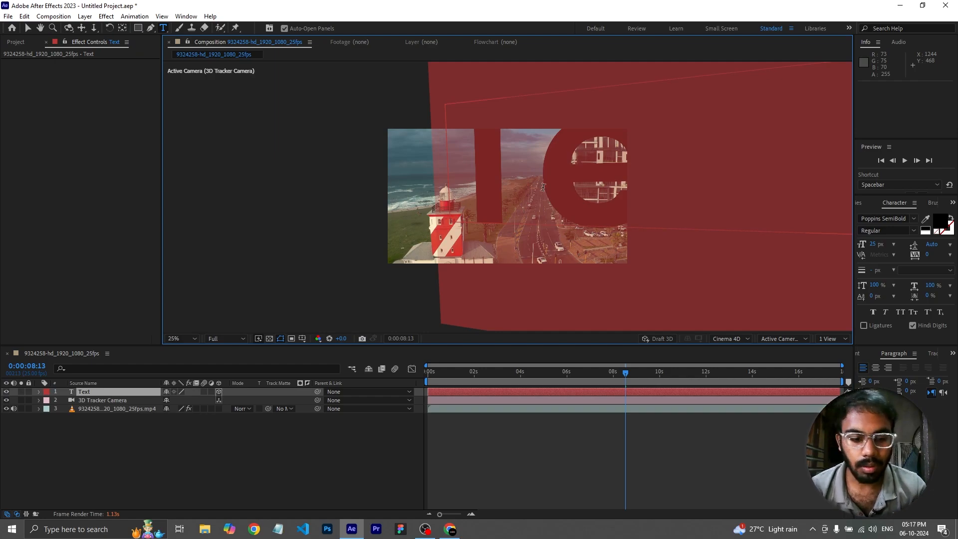
pyautogui.write('SUKE')
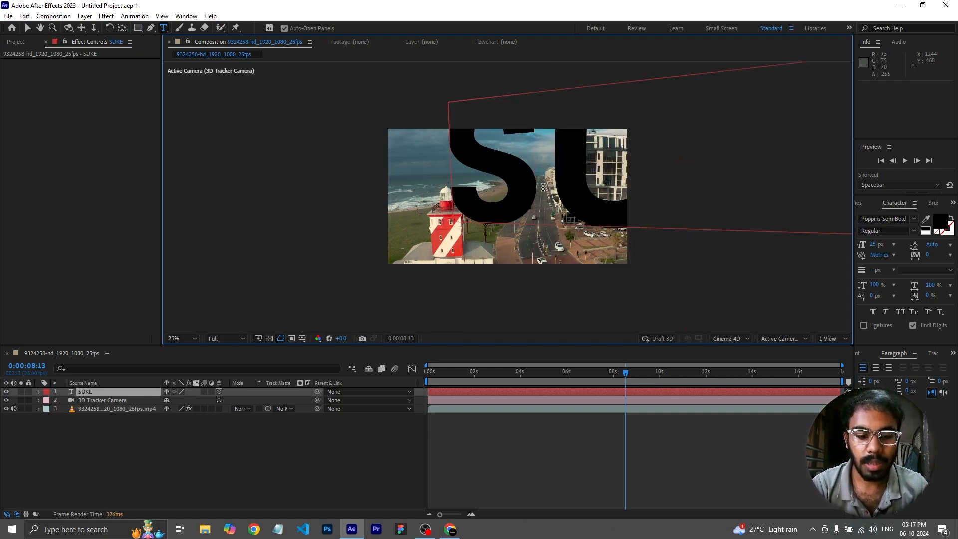
pyautogui.write('SH')
# Set the name text layer's X position to 479.1 and check its placement around 0:00:04:15
pyautogui.click(584, 392)
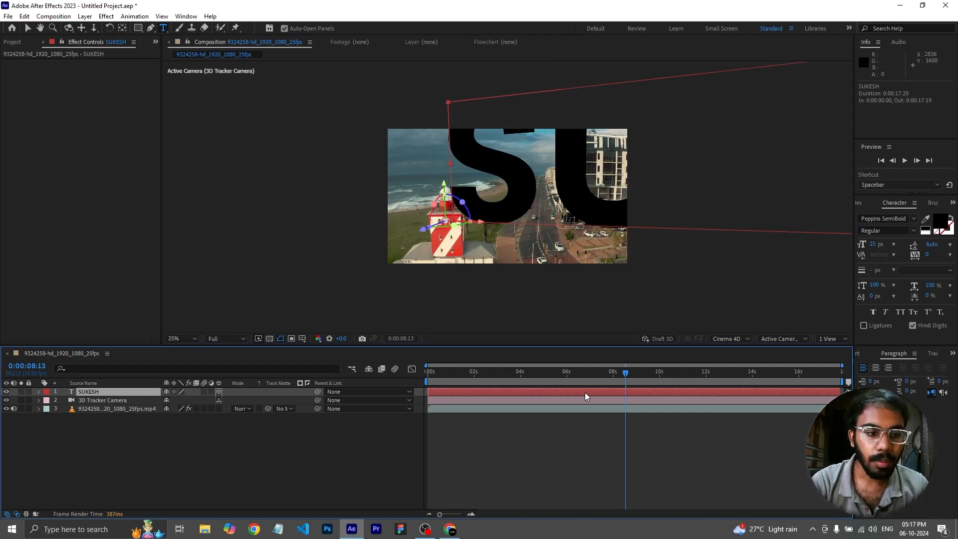
pyautogui.press('p')
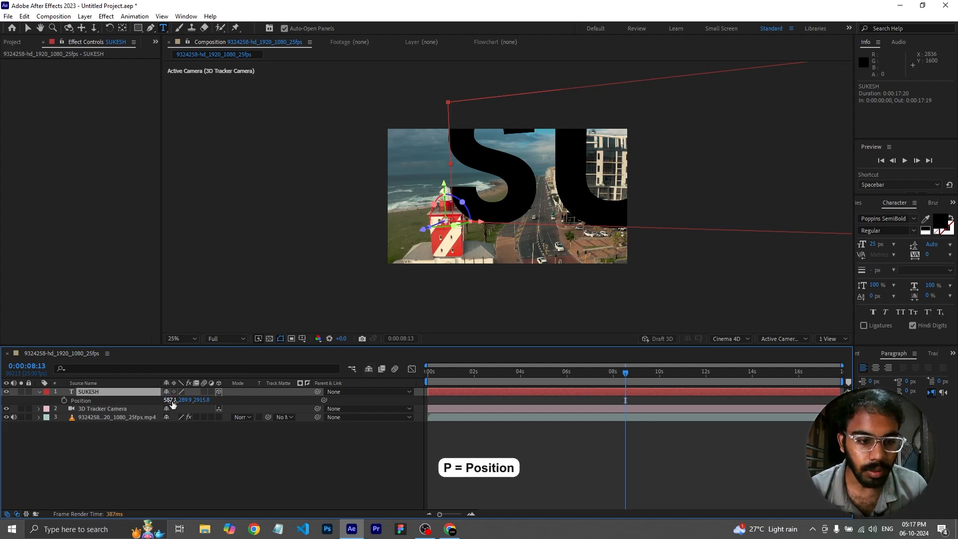
pyautogui.moveTo(171, 400); pyautogui.dragTo(118, 401)
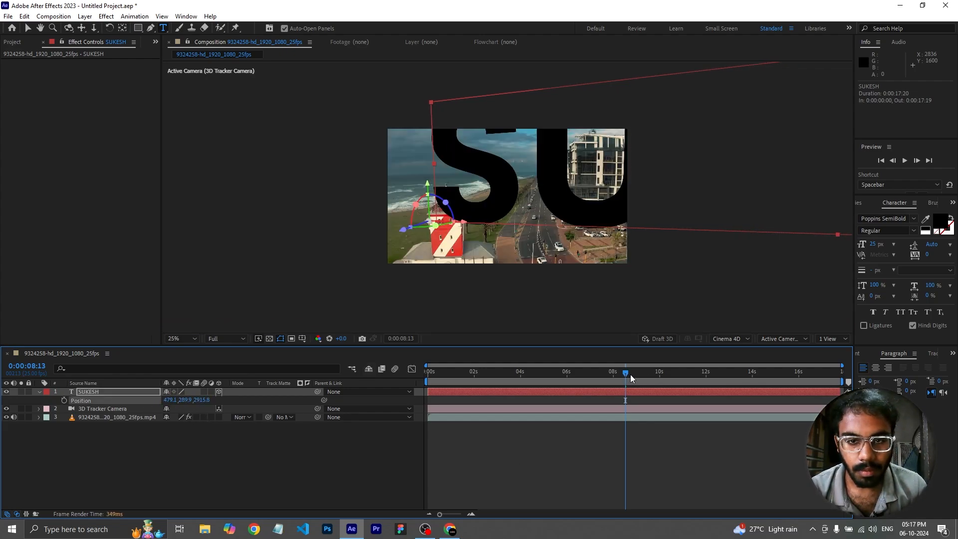
pyautogui.moveTo(627, 374); pyautogui.dragTo(534, 380)
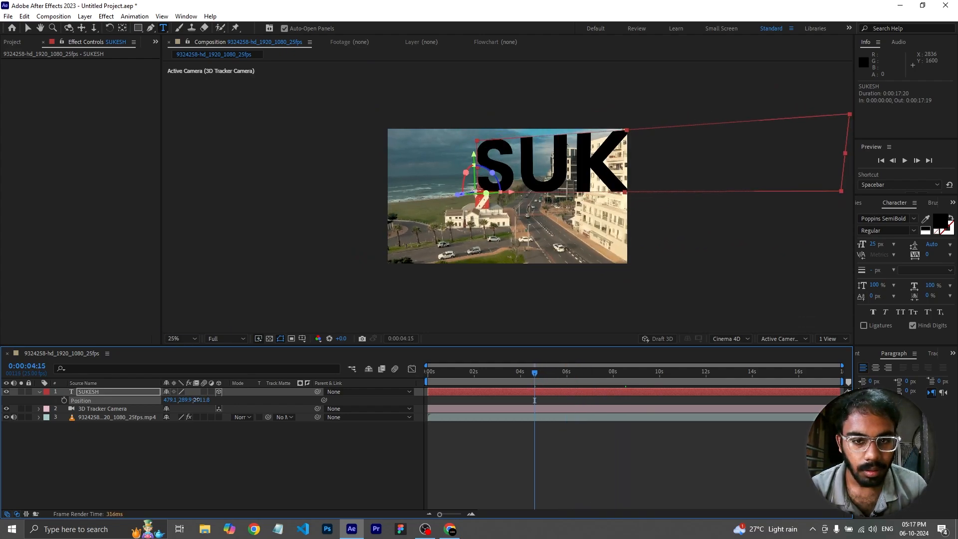
# Try pushing the text layer back to a Z position of 6095.8 and undo the change
pyautogui.moveTo(196, 400); pyautogui.dragTo(731, 391)
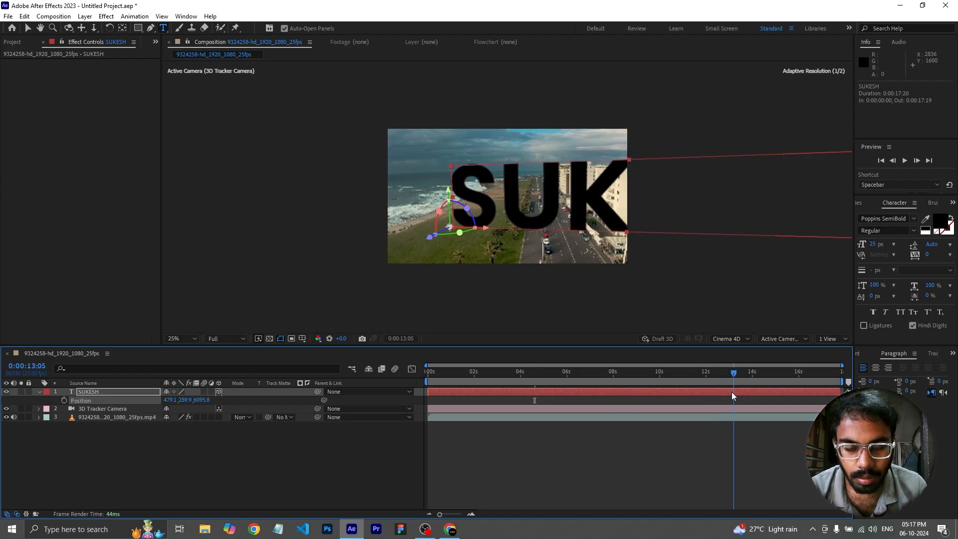
pyautogui.hotkey('ctrl', 'z')
pyautogui.hotkey('ctrl', 'z')
pyautogui.hotkey('ctrl', 'z')
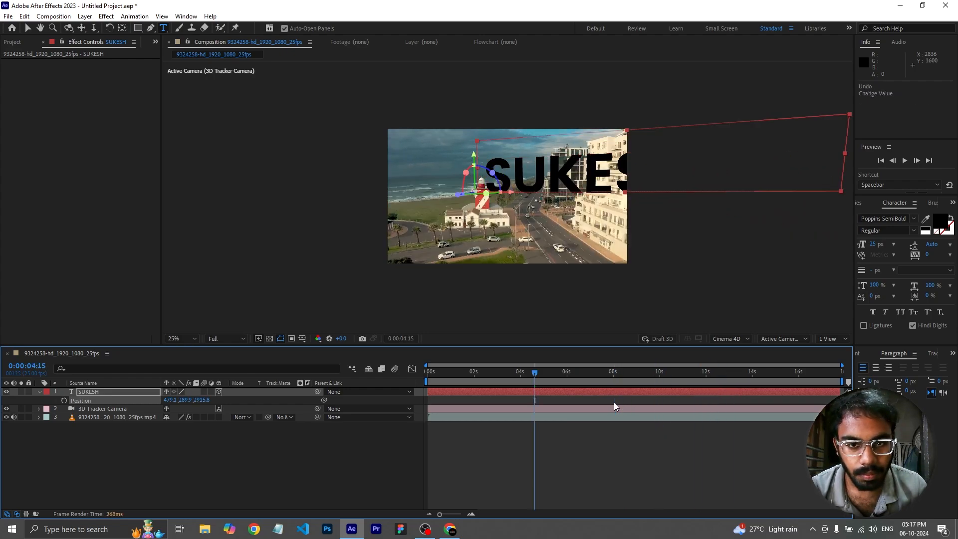
# Set the font size of the name text to 10 px
pyautogui.click(877, 244)
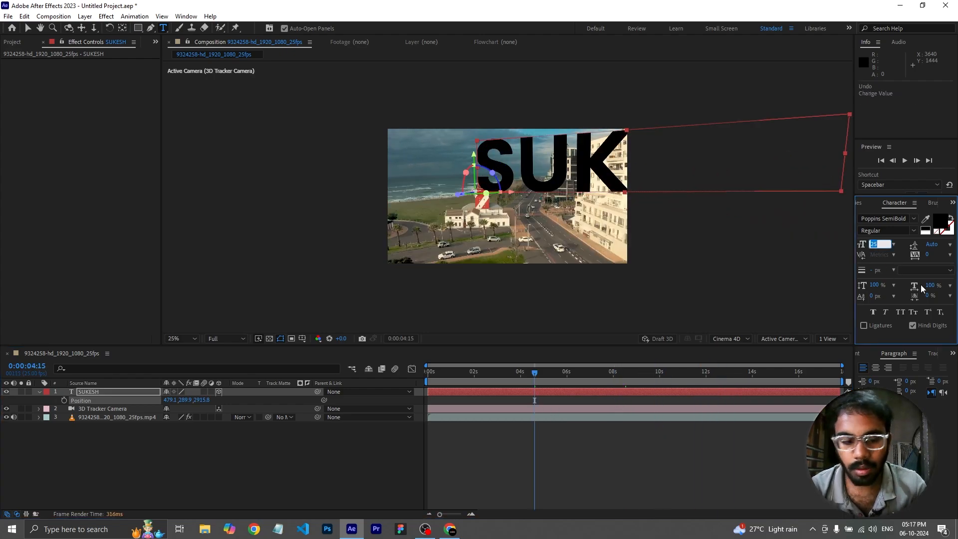
pyautogui.write('10')
pyautogui.press('Return')
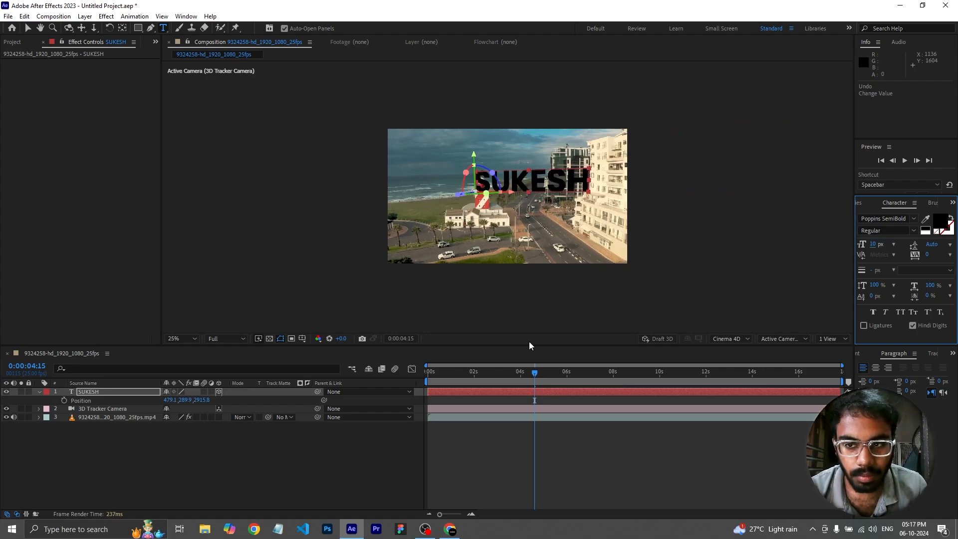
# Change the name text's fill color to golden yellow FCB800 and check it around 0:00:05:01
pyautogui.click(939, 219)
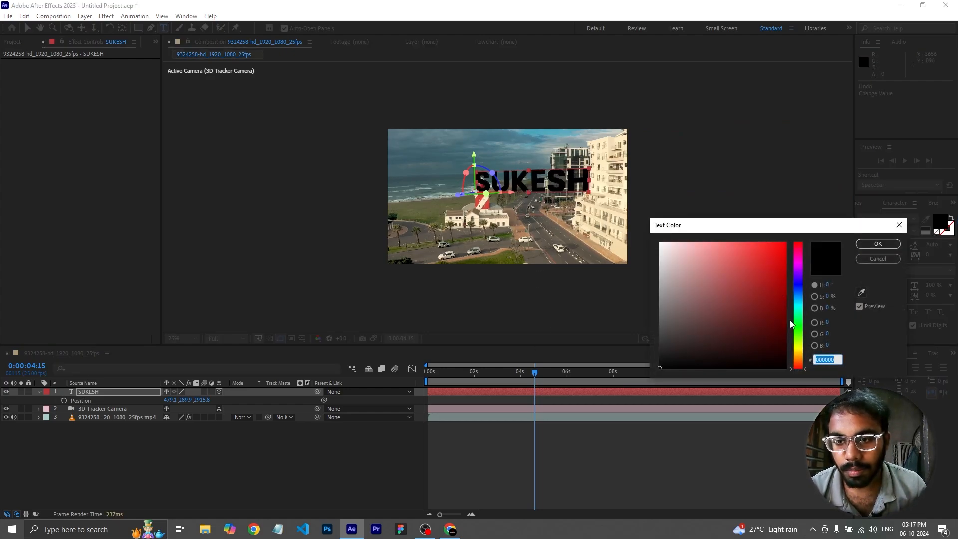
pyautogui.click(801, 351)
pyautogui.moveTo(776, 285)
pyautogui.mouseDown()
pyautogui.moveTo(782, 303)
pyautogui.moveTo(795, 254)
pyautogui.mouseUp()
pyautogui.moveTo(798, 348); pyautogui.dragTo(798, 356)
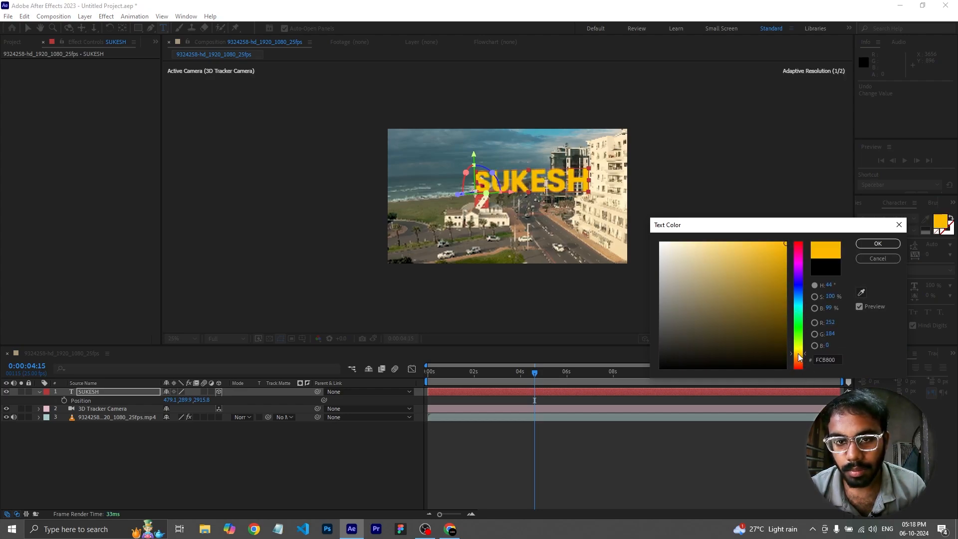
pyautogui.click(877, 244)
pyautogui.click(557, 435)
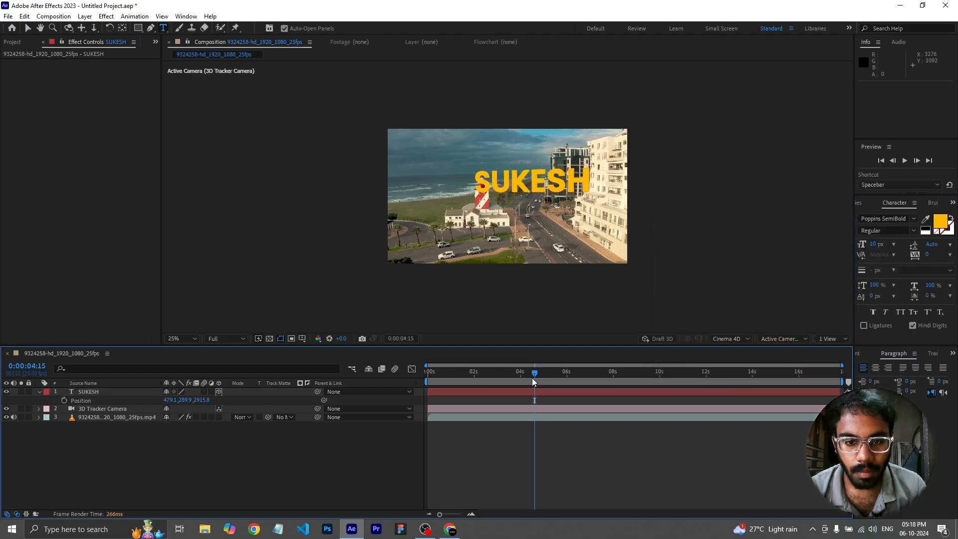
pyautogui.moveTo(529, 373)
pyautogui.mouseDown()
pyautogui.moveTo(463, 375)
pyautogui.moveTo(544, 374)
pyautogui.mouseUp()
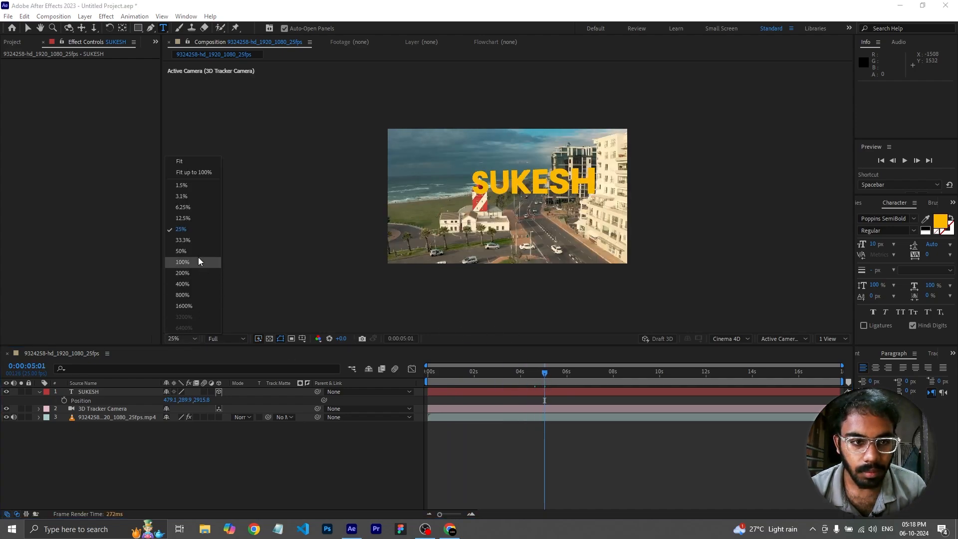
# Fit the composition in the viewer, preview the tracked text from 0:00:05:01, and return to 0:00:04:15
pyautogui.click(196, 173)
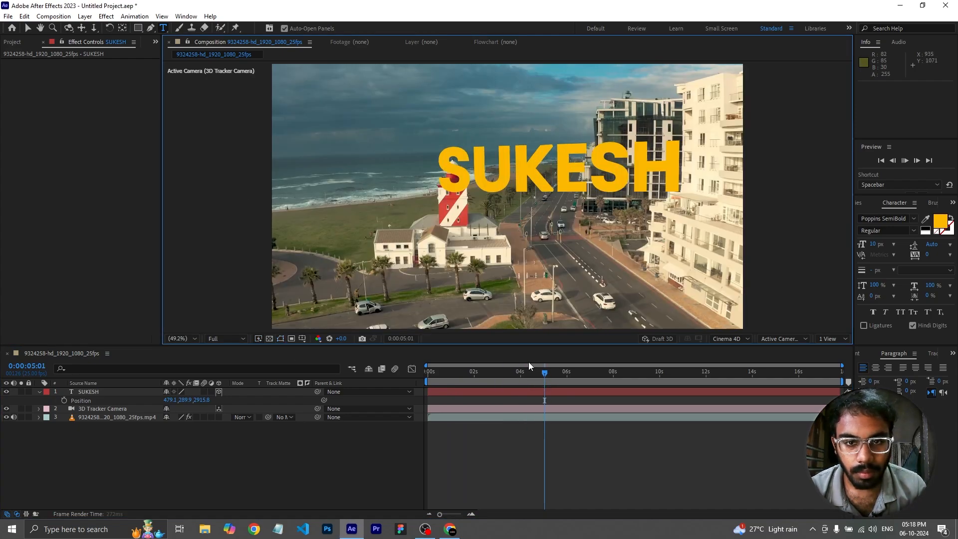
pyautogui.press('space')
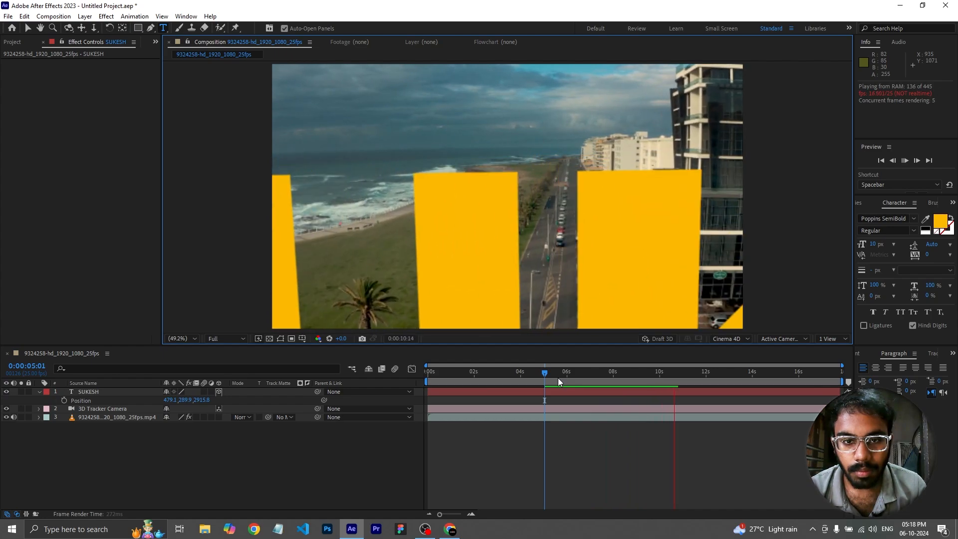
pyautogui.press('space')
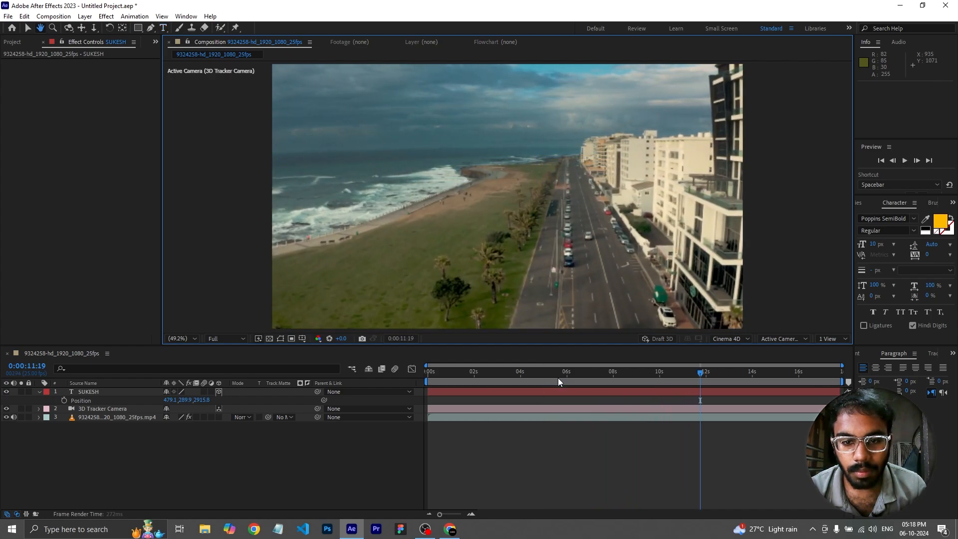
pyautogui.moveTo(591, 370); pyautogui.dragTo(534, 377)
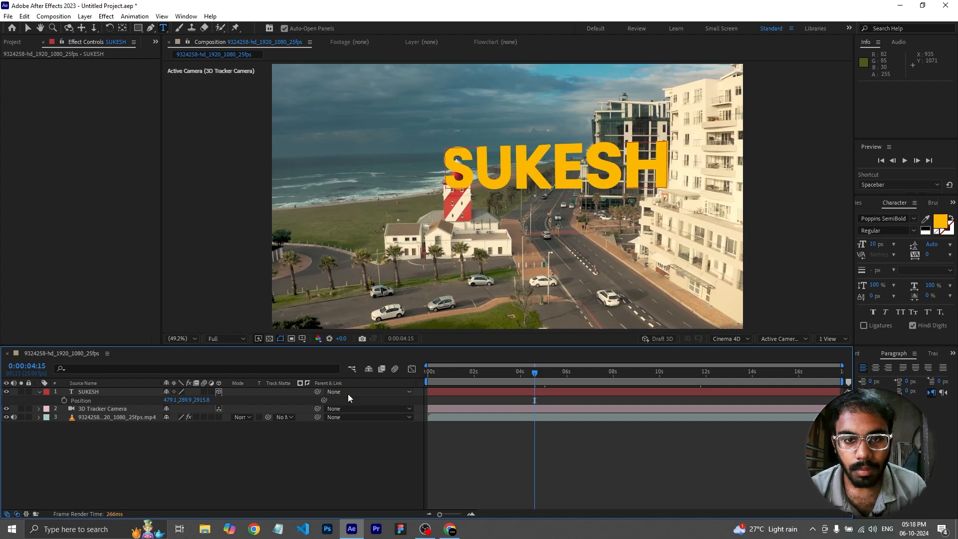
# Rotate the name text layer to -7° on Y and 1° on Z, undoing any trial X rotation
pyautogui.click(39, 392)
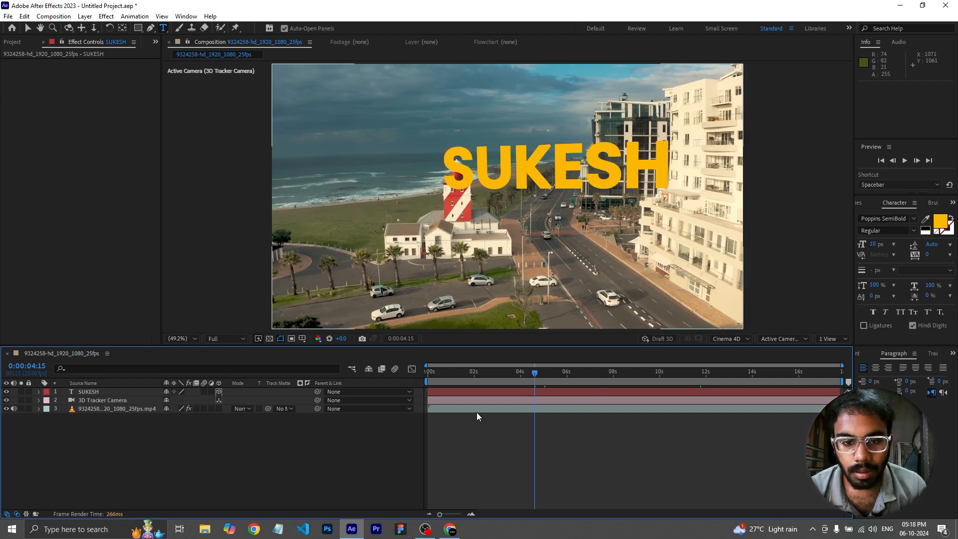
pyautogui.click(127, 393)
pyautogui.press('r')
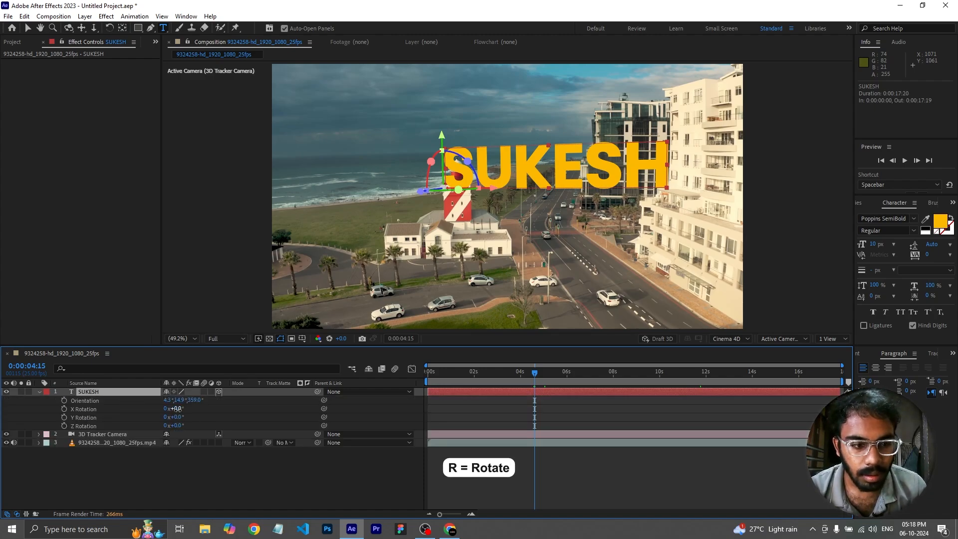
pyautogui.moveTo(178, 409); pyautogui.dragTo(177, 423)
pyautogui.hotkey('ctrl', 'z')
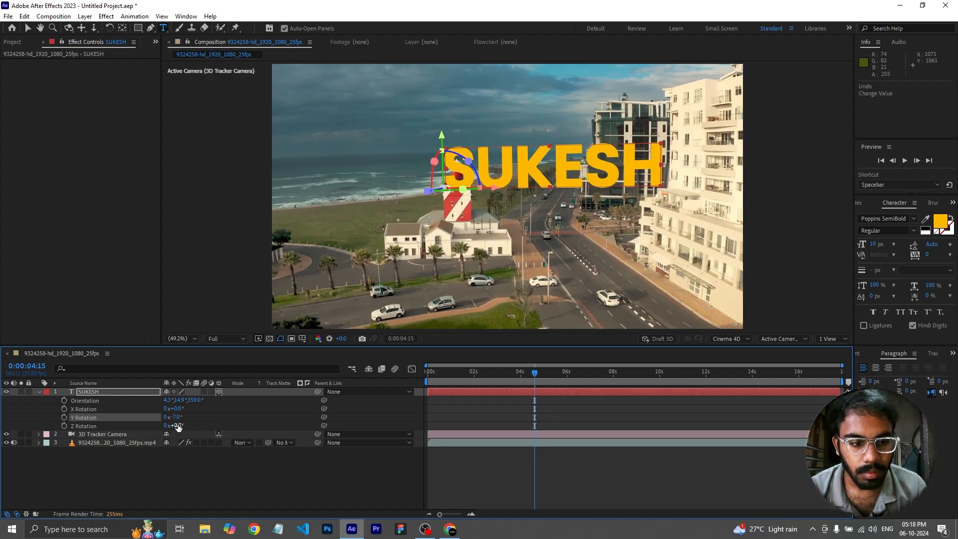
pyautogui.moveTo(178, 426)
pyautogui.mouseDown()
pyautogui.moveTo(191, 425)
pyautogui.moveTo(171, 417)
pyautogui.mouseUp()
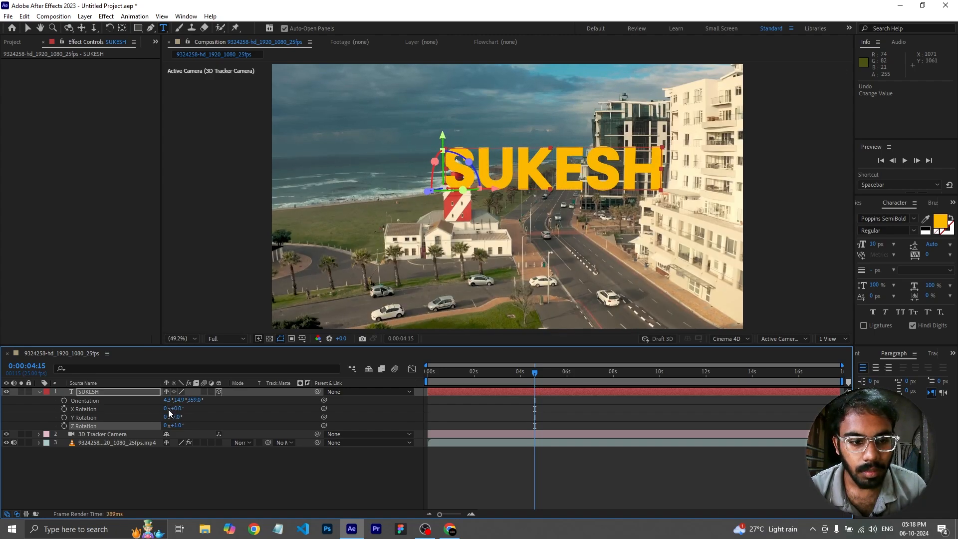
pyautogui.moveTo(176, 407); pyautogui.dragTo(188, 406)
pyautogui.hotkey('ctrl', 'z')
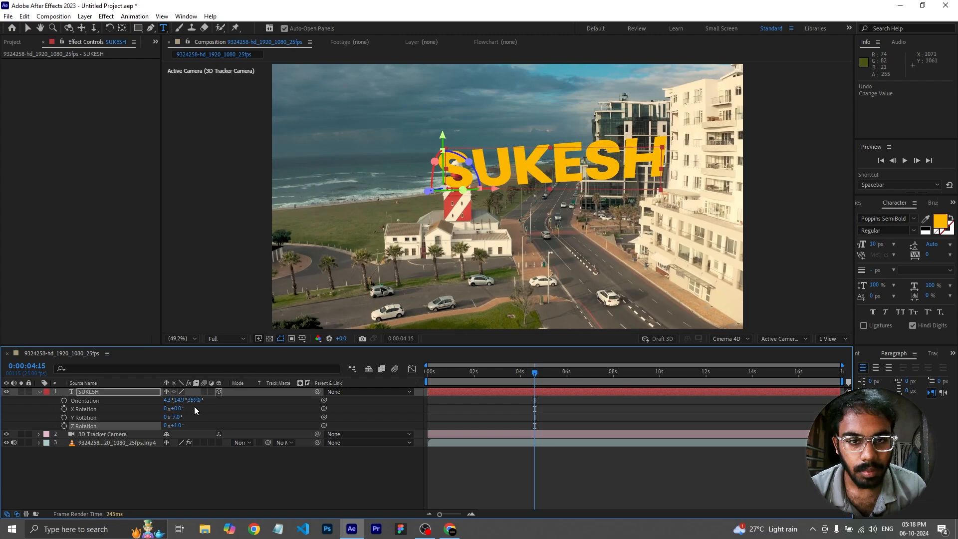
# Set the name text's X position to 350.1 and Z position to 4039.8, checking the depth at 0:00:08:15
pyautogui.press('p')
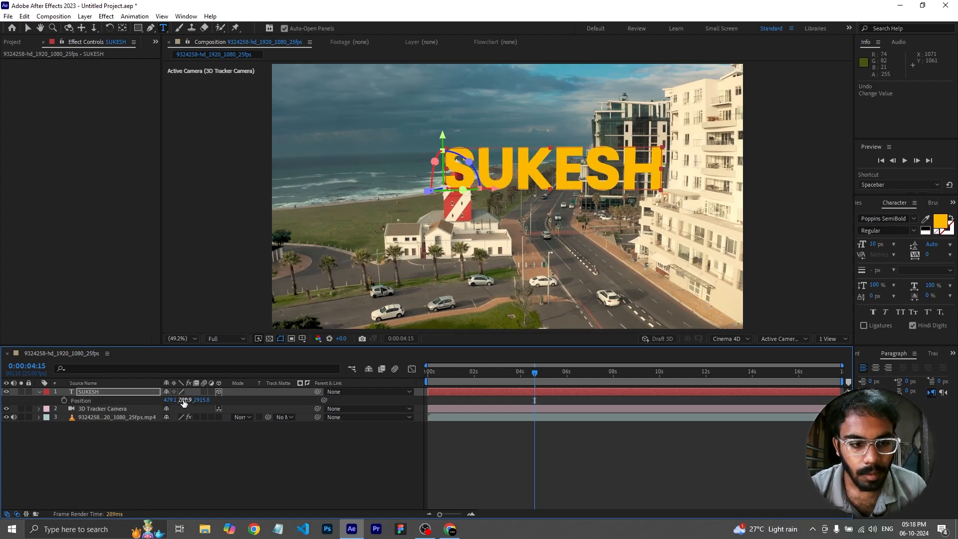
pyautogui.moveTo(184, 402); pyautogui.dragTo(104, 400)
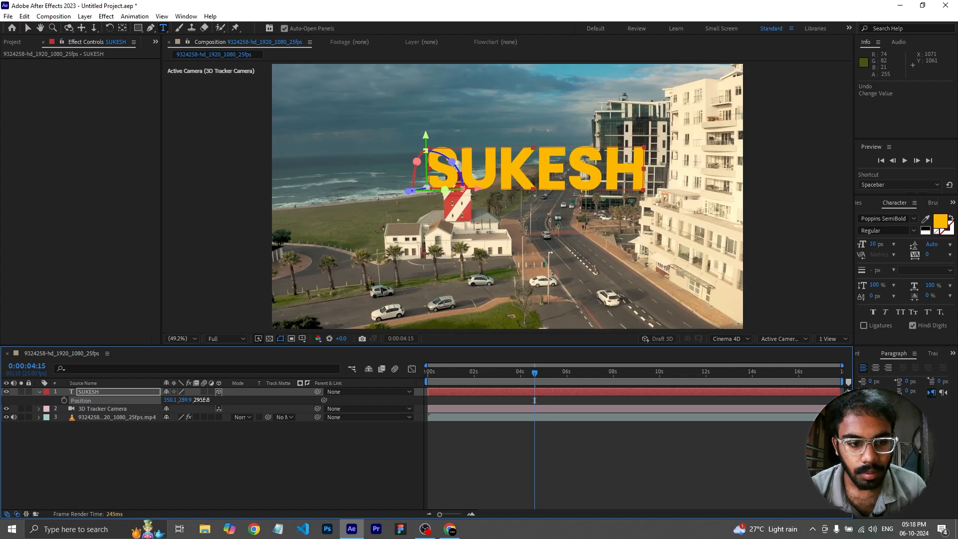
pyautogui.moveTo(201, 400); pyautogui.dragTo(334, 381)
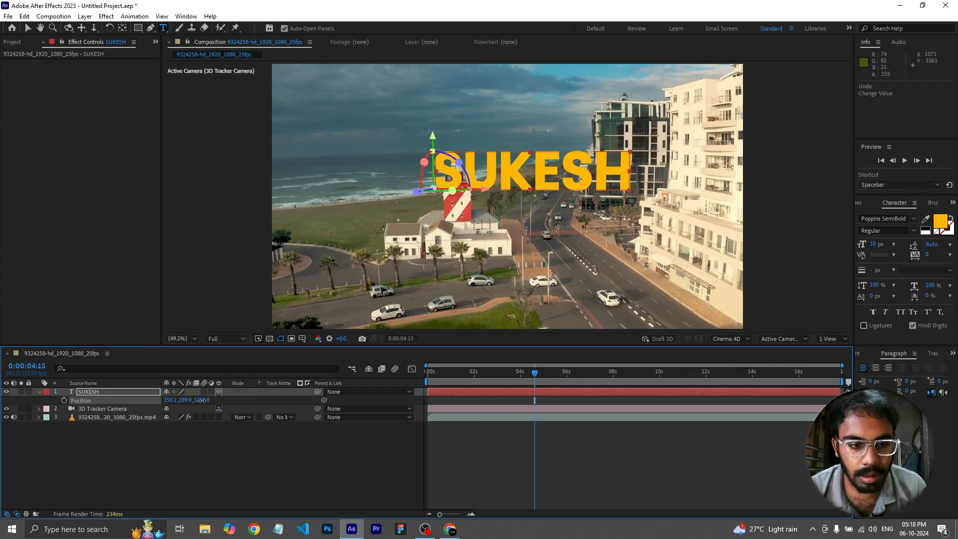
pyautogui.moveTo(202, 400); pyautogui.dragTo(281, 391)
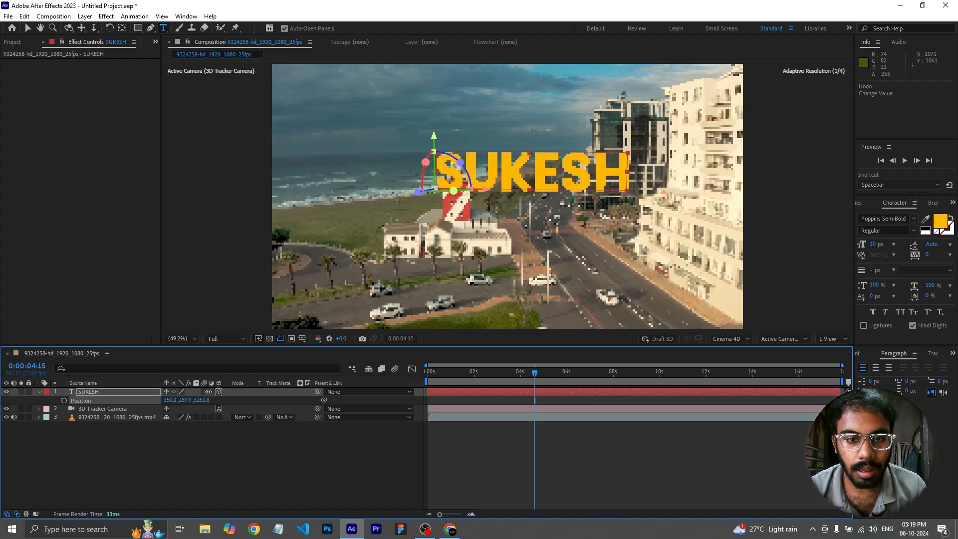
pyautogui.moveTo(535, 374); pyautogui.dragTo(627, 377)
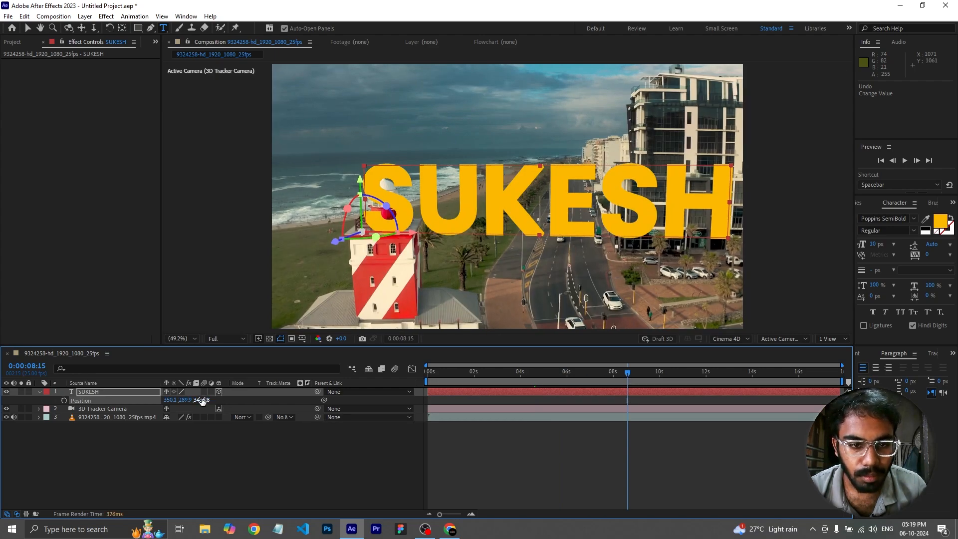
pyautogui.moveTo(202, 401); pyautogui.dragTo(471, 369)
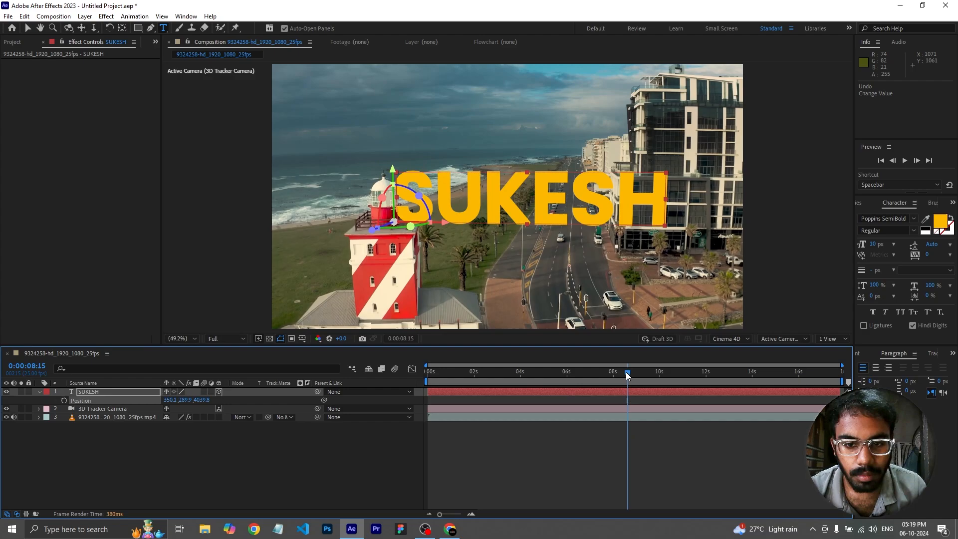
# Raise the name text above the lighthouse at 0:00:08:04 by setting its Y position to 40.9
pyautogui.moveTo(627, 375); pyautogui.dragTo(617, 401)
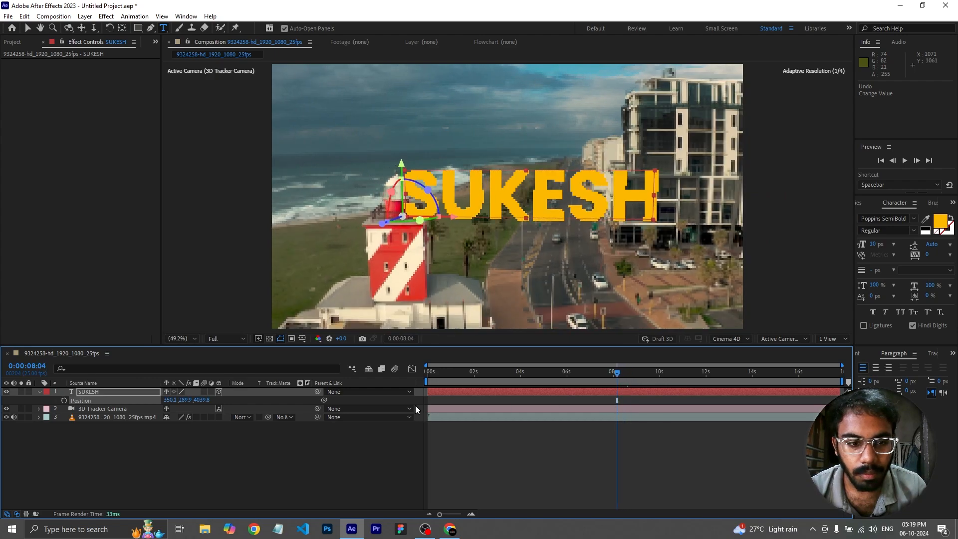
pyautogui.moveTo(185, 399); pyautogui.dragTo(187, 281)
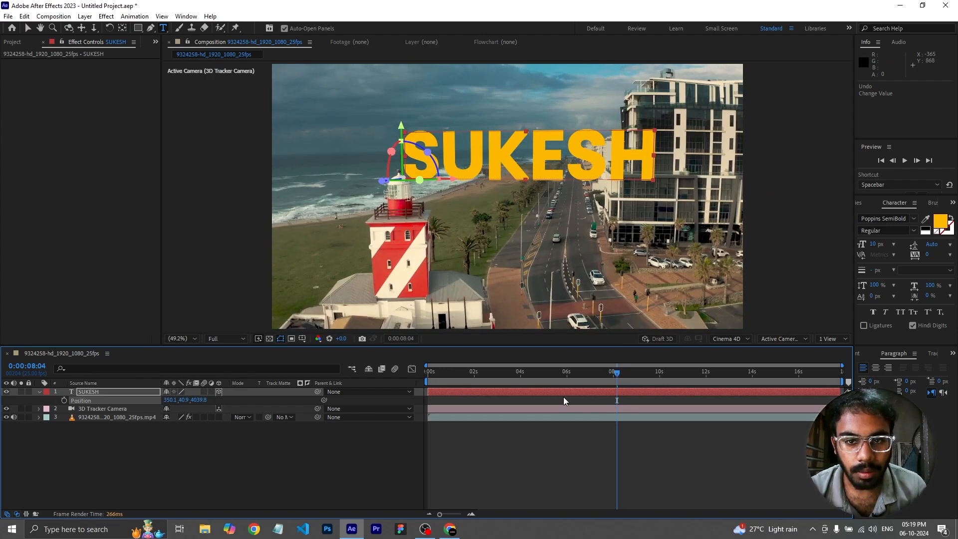
pyautogui.click(552, 465)
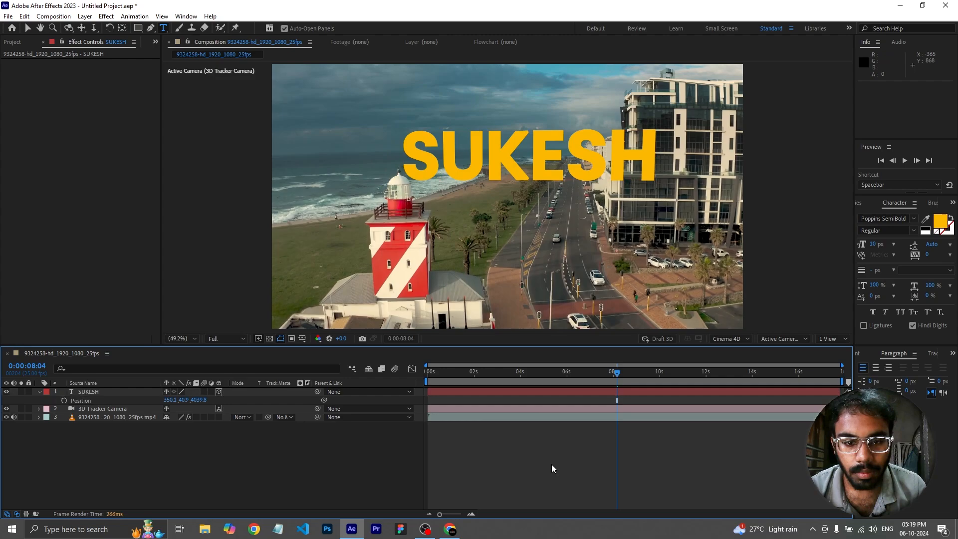
# Expand the name text's Geometry Options and set its extrusion depth to 10
pyautogui.click(40, 392)
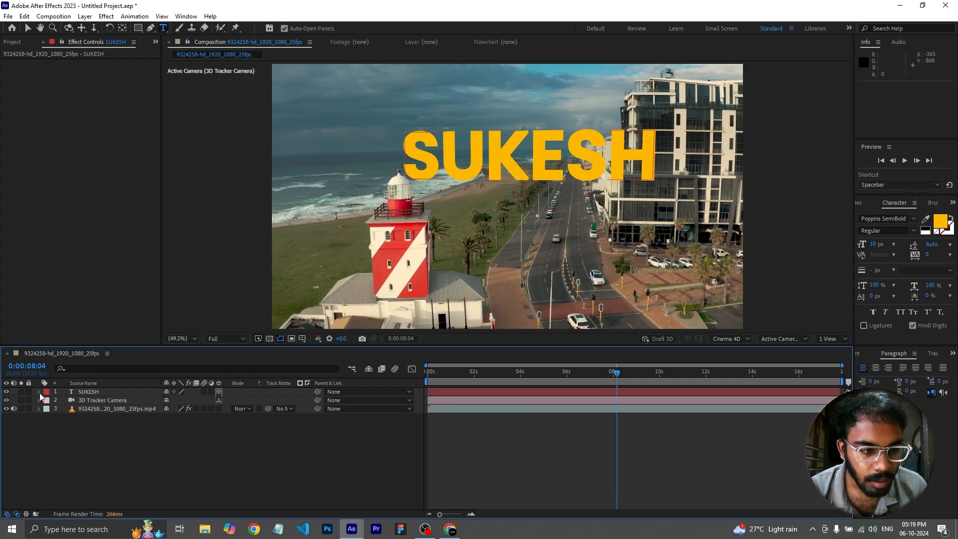
pyautogui.click(40, 392)
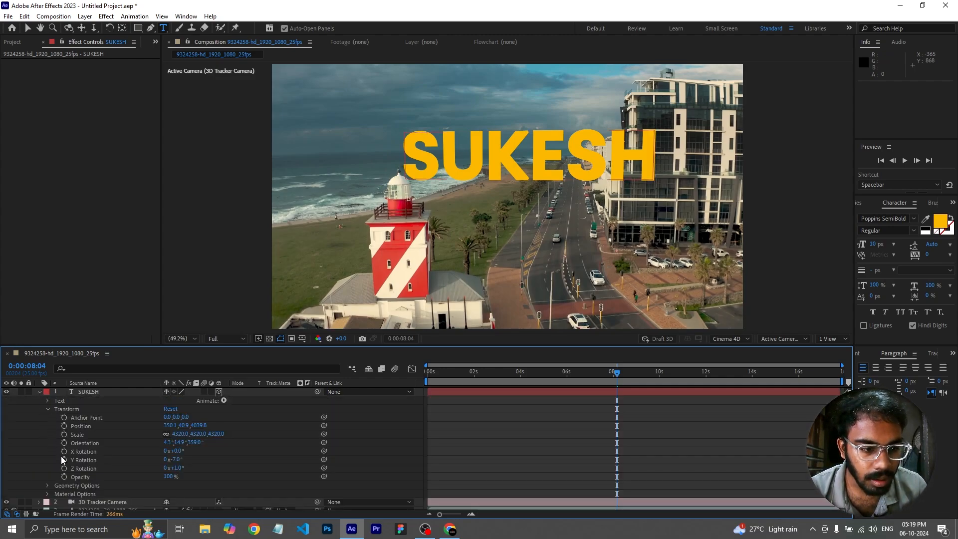
pyautogui.click(47, 484)
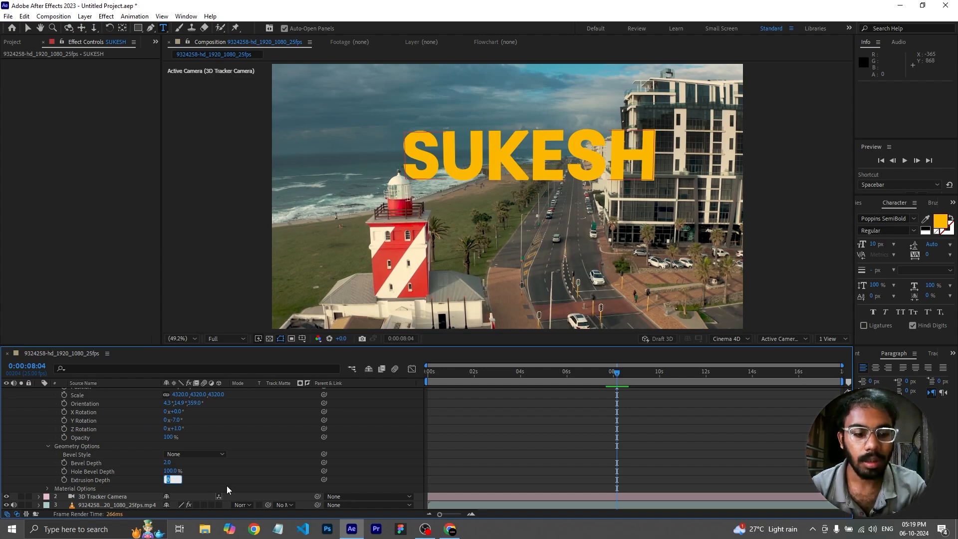
pyautogui.write('1')
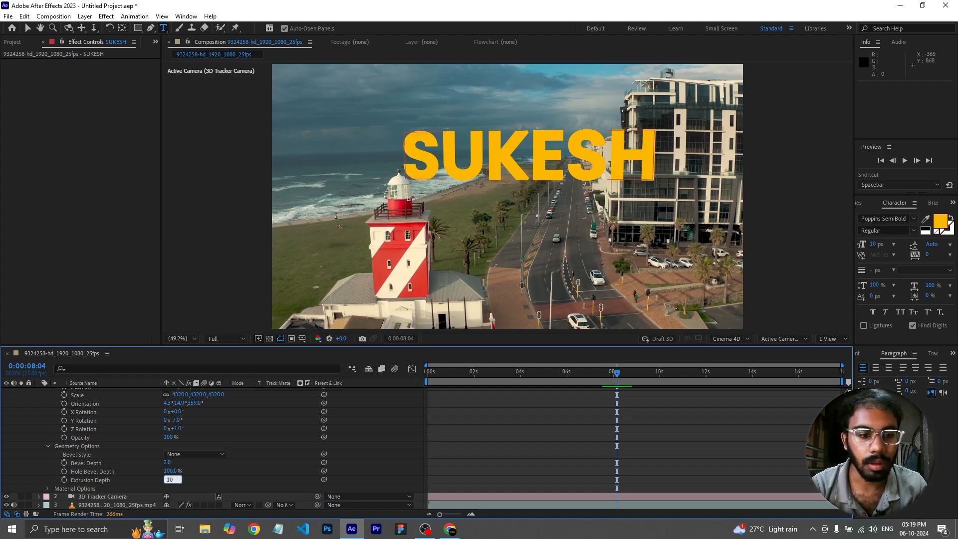
pyautogui.press('Return')
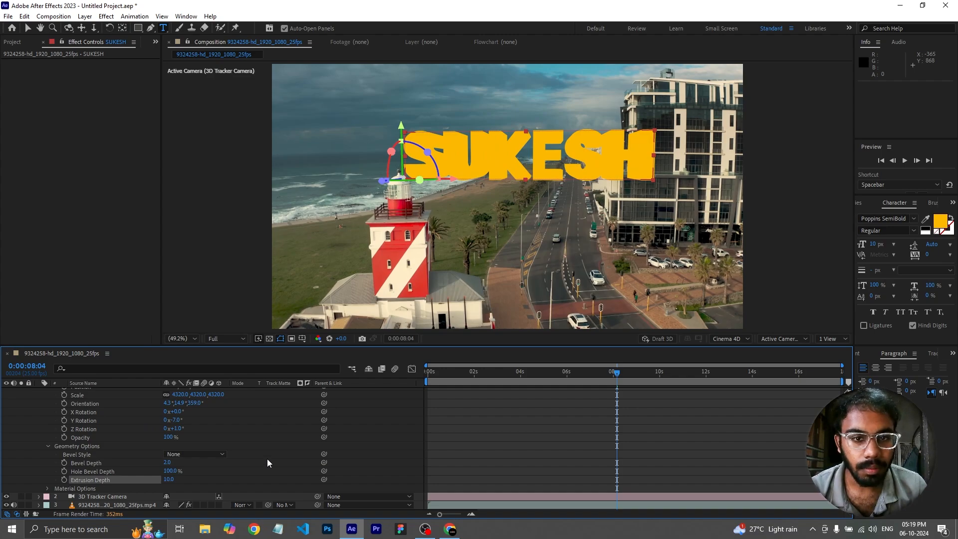
# Try an extrusion depth of 7 on the name text, settle on 5, and collapse the layer's properties
pyautogui.moveTo(168, 480); pyautogui.dragTo(167, 480)
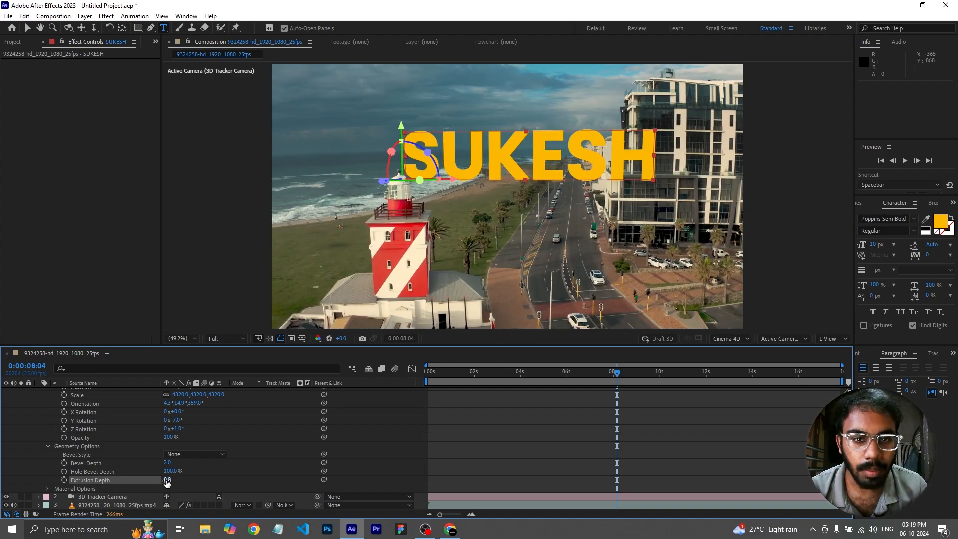
pyautogui.click(167, 480)
pyautogui.write('7')
pyautogui.press('Return')
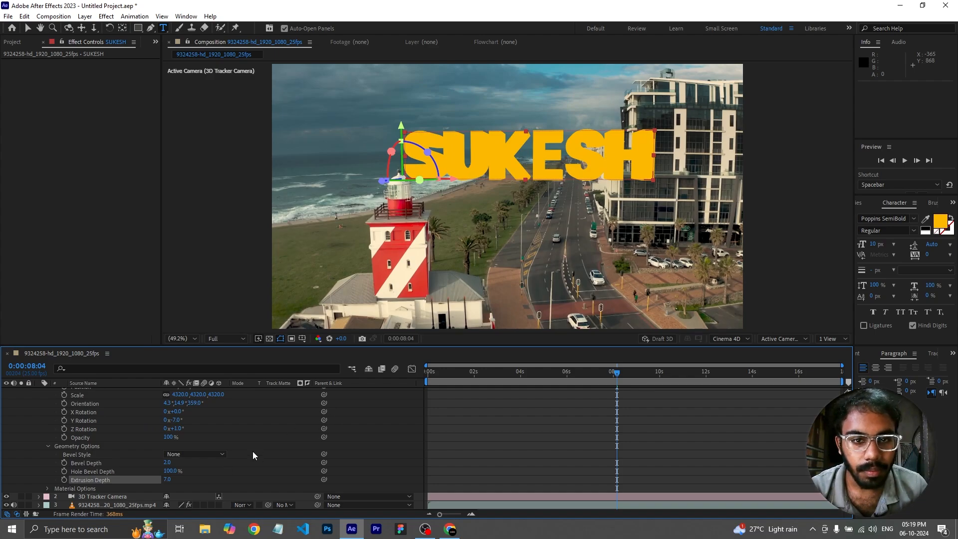
pyautogui.click(167, 478)
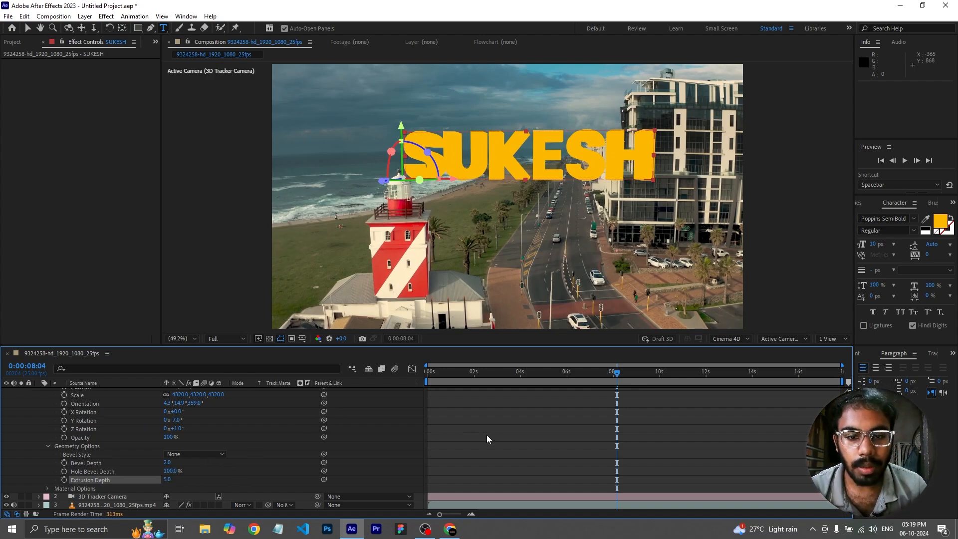
pyautogui.press('u')
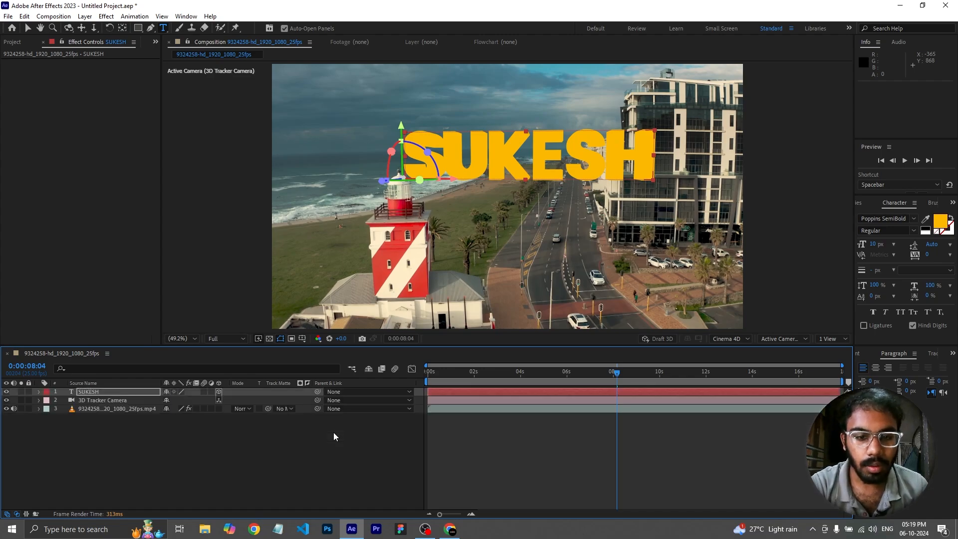
pyautogui.click(216, 450)
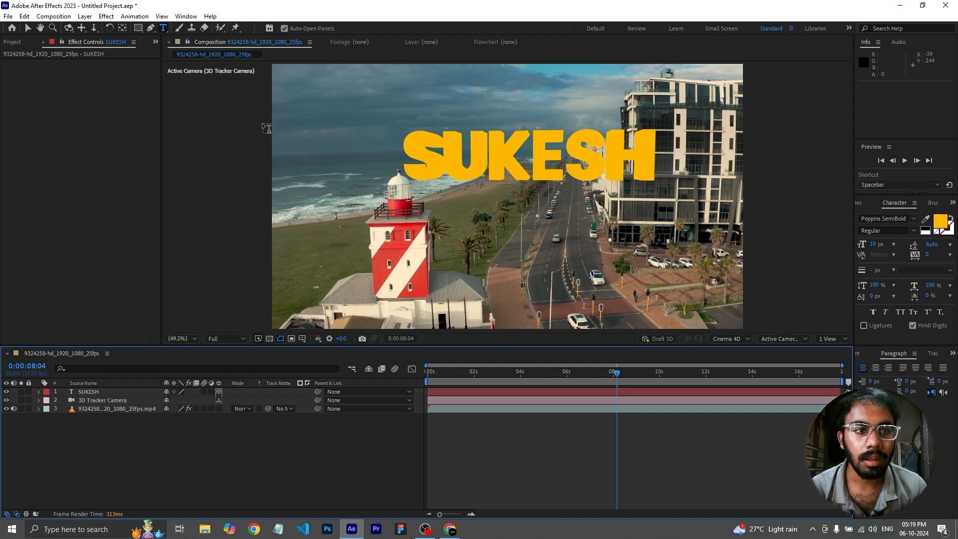
# Add a white Point light with 80% intensity and shadow casting enabled
pyautogui.click(81, 20)
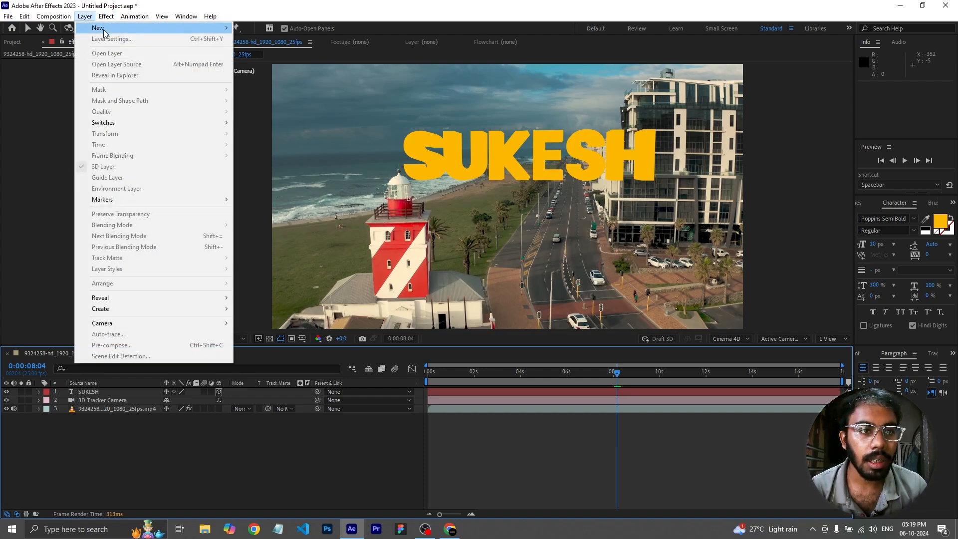
pyautogui.moveTo(104, 30)
pyautogui.click(268, 51)
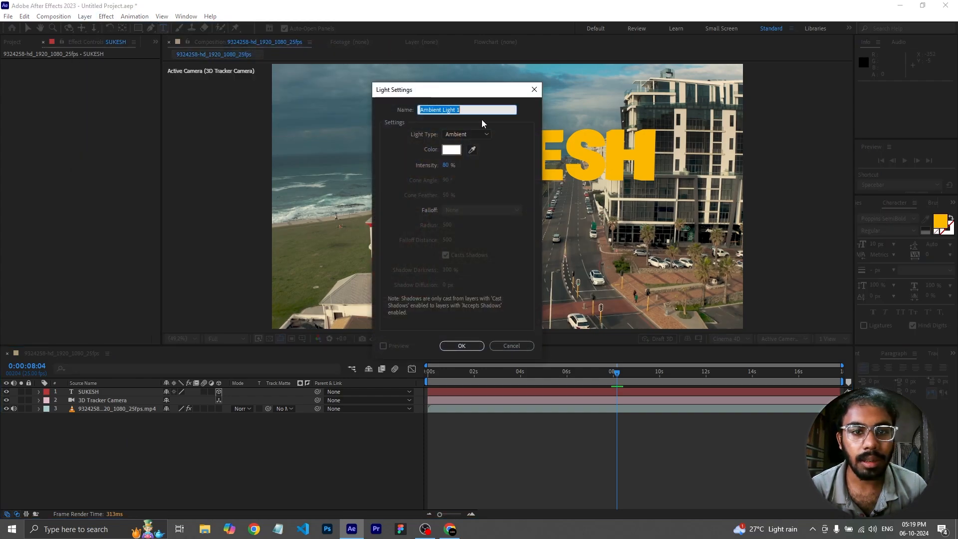
pyautogui.click(459, 134)
pyautogui.click(463, 166)
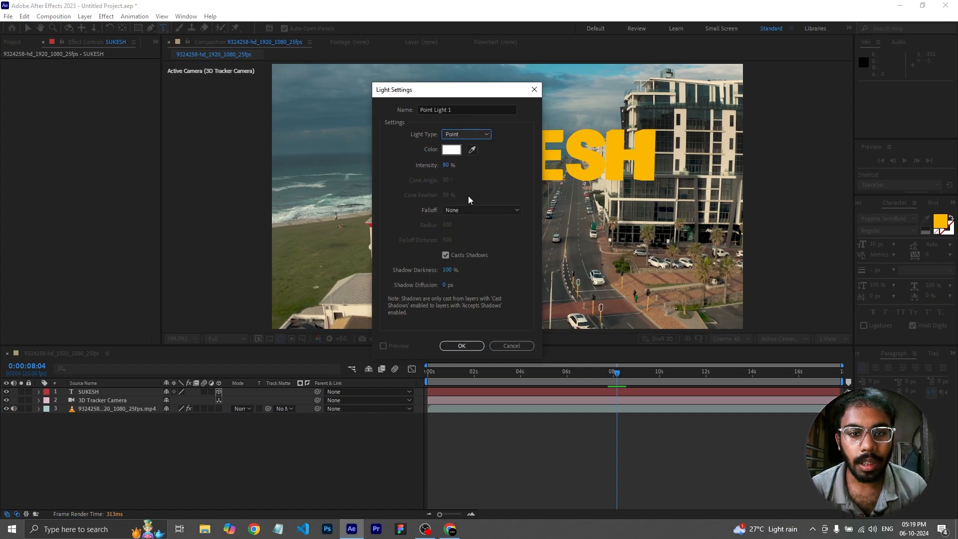
pyautogui.click(464, 347)
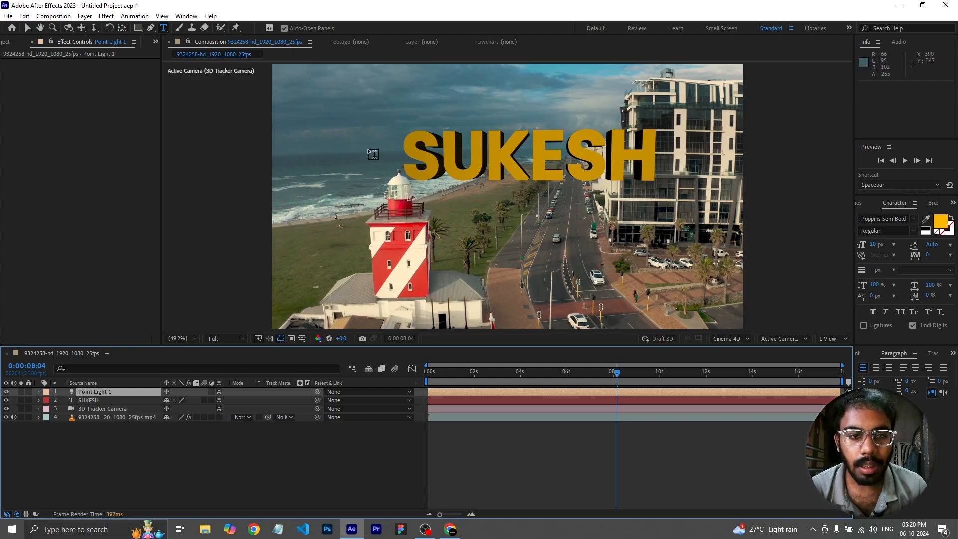
# Add a white Ambient light with 80% intensity to the composition
pyautogui.click(84, 16)
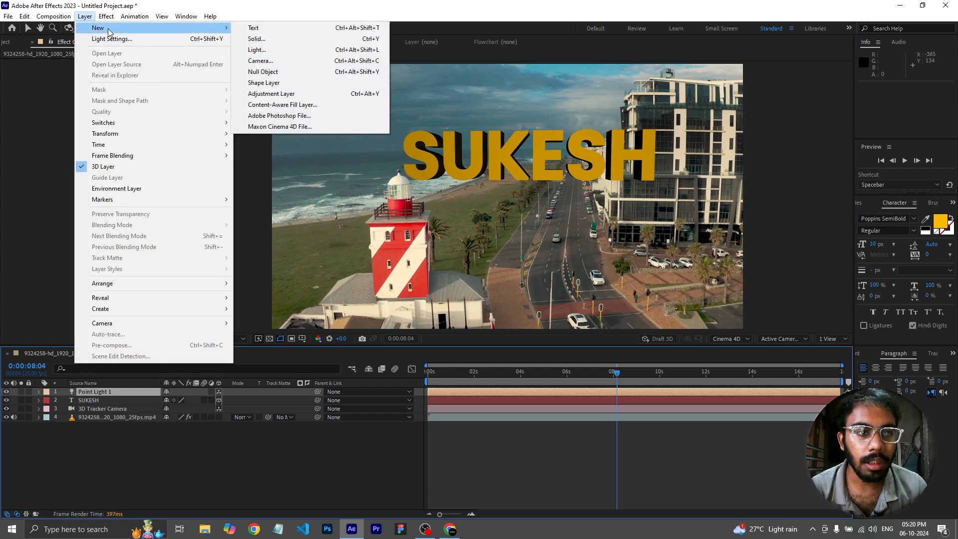
pyautogui.moveTo(110, 29)
pyautogui.click(267, 52)
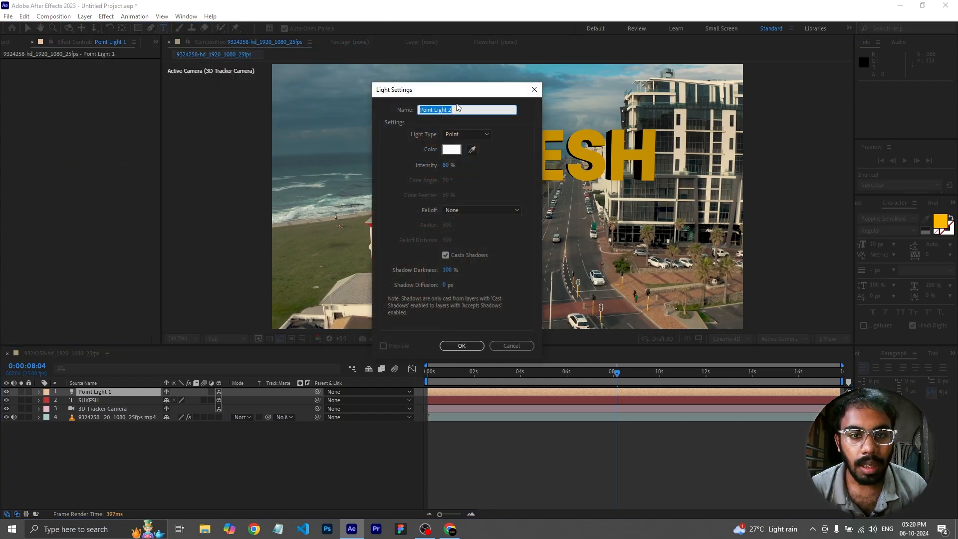
pyautogui.click(464, 133)
pyautogui.click(468, 175)
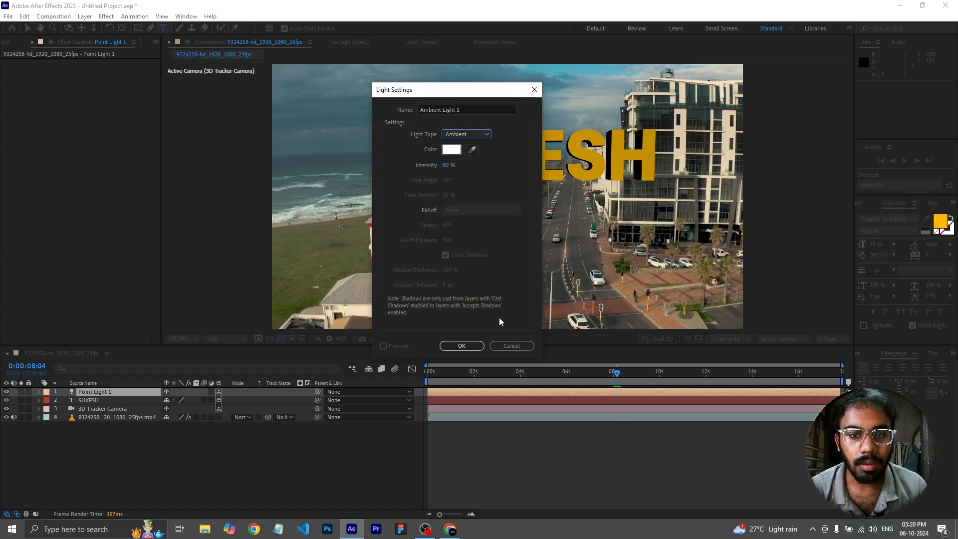
pyautogui.click(462, 346)
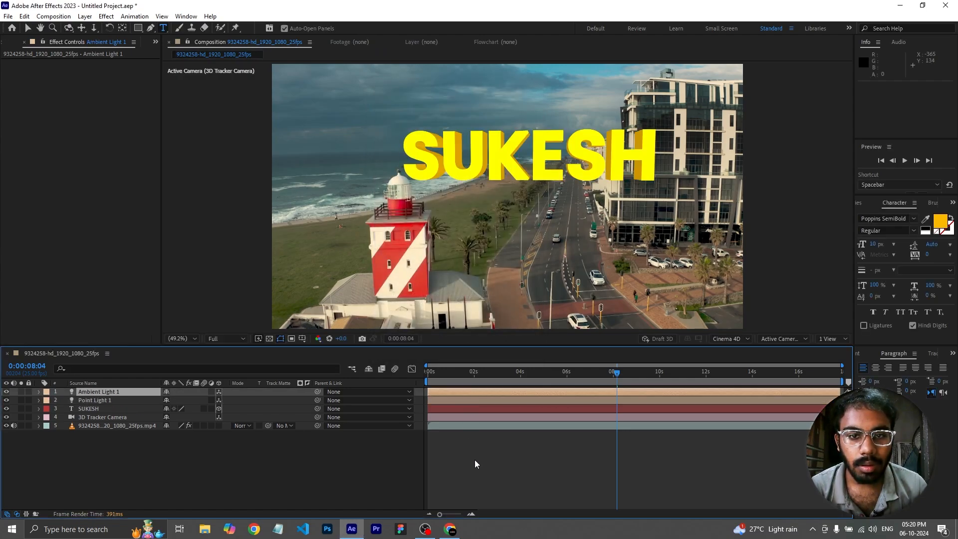
# Inspect the lit name text up close and play the composition from the first frame in a full-screen preview
pyautogui.scroll(1, 480, 157)
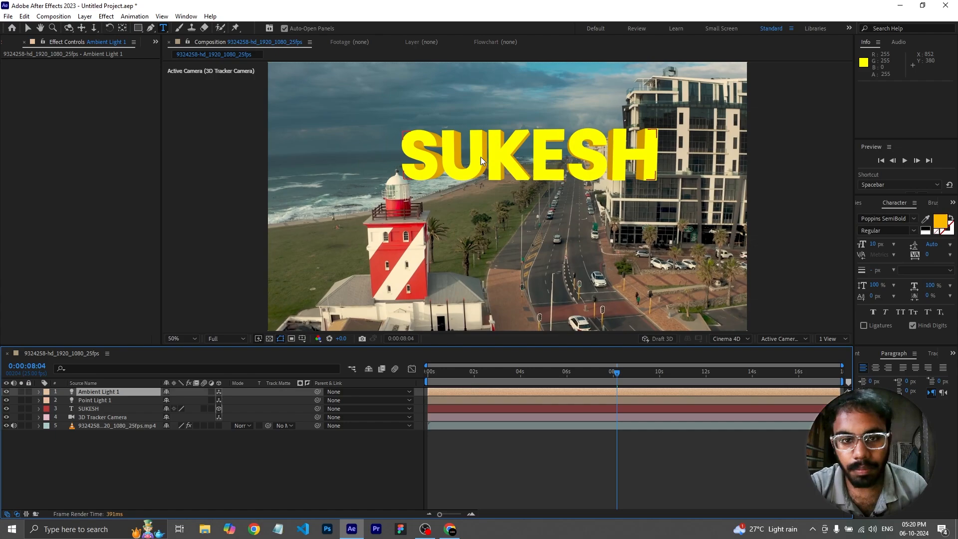
pyautogui.scroll(2, 487, 148)
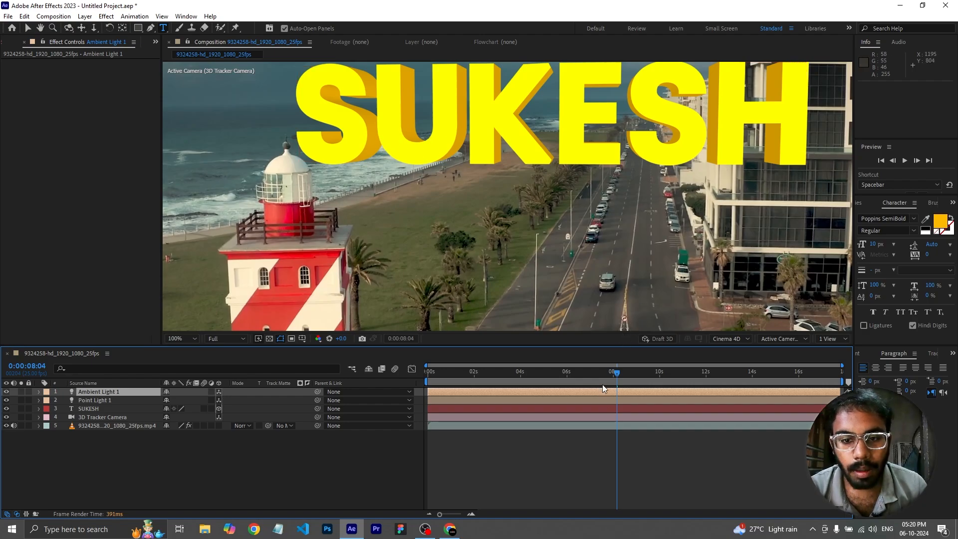
pyautogui.moveTo(602, 384); pyautogui.dragTo(407, 413)
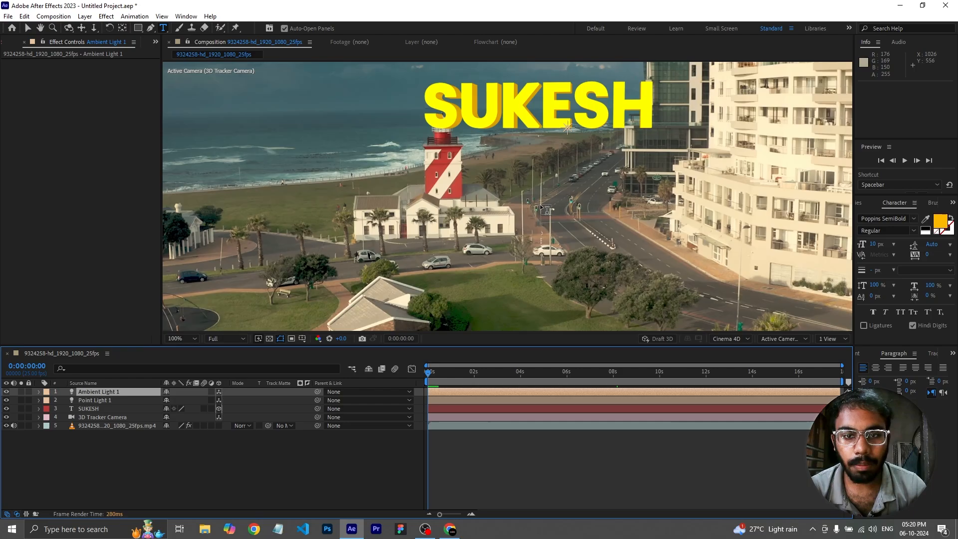
pyautogui.press('`')
pyautogui.press('space')
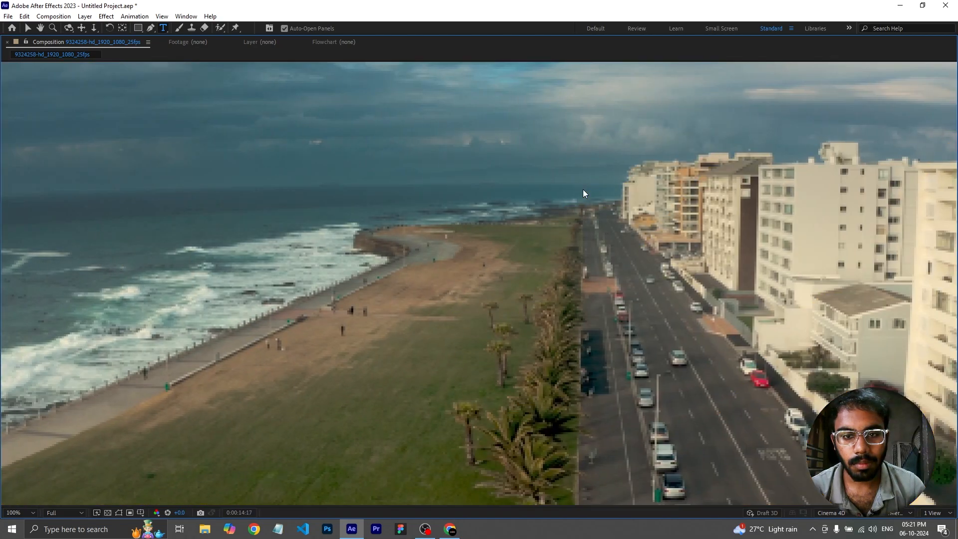
pyautogui.press('space')
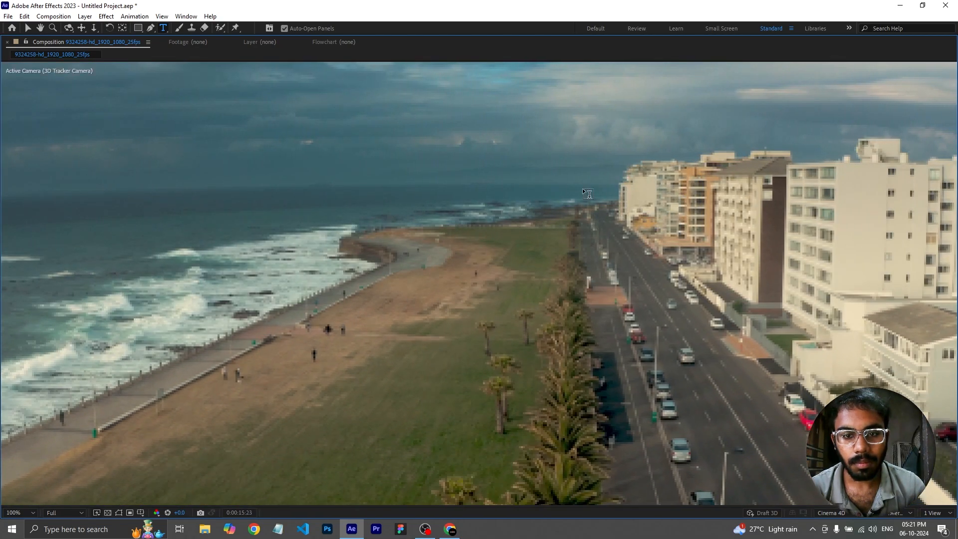
pyautogui.press('Escape')
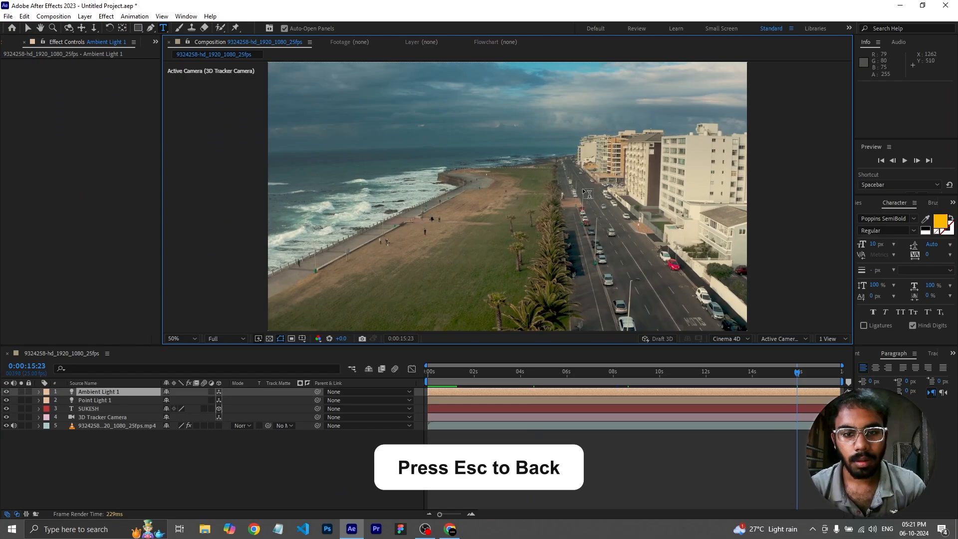
# Lower the name text at 0:00:11:22 by setting its Y position to 210.9
pyautogui.moveTo(798, 372); pyautogui.dragTo(729, 381)
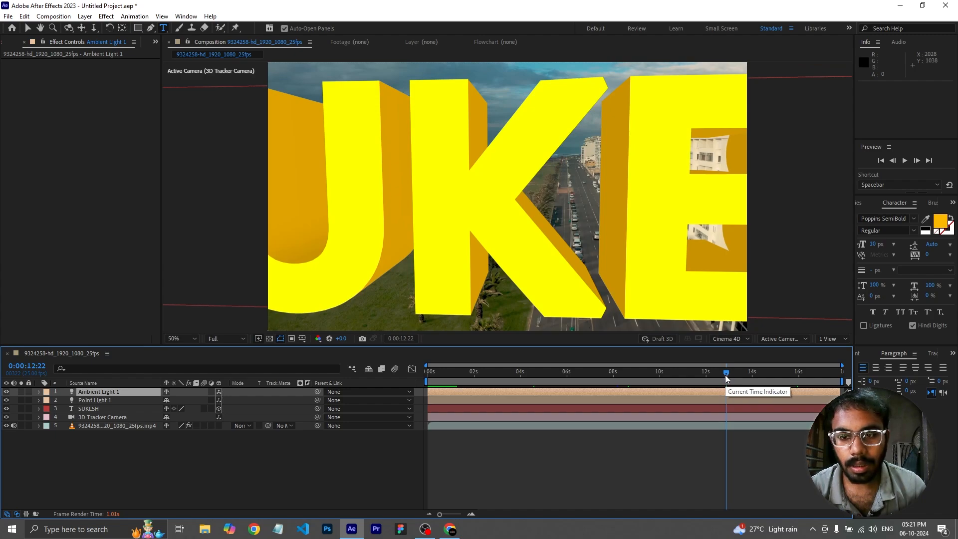
pyautogui.moveTo(725, 374); pyautogui.dragTo(702, 376)
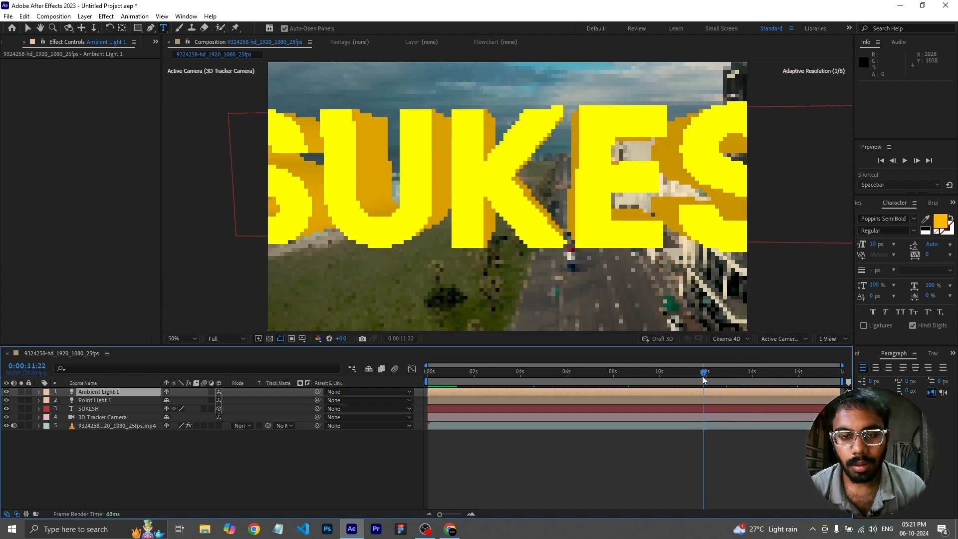
pyautogui.click(89, 409)
pyautogui.press('p')
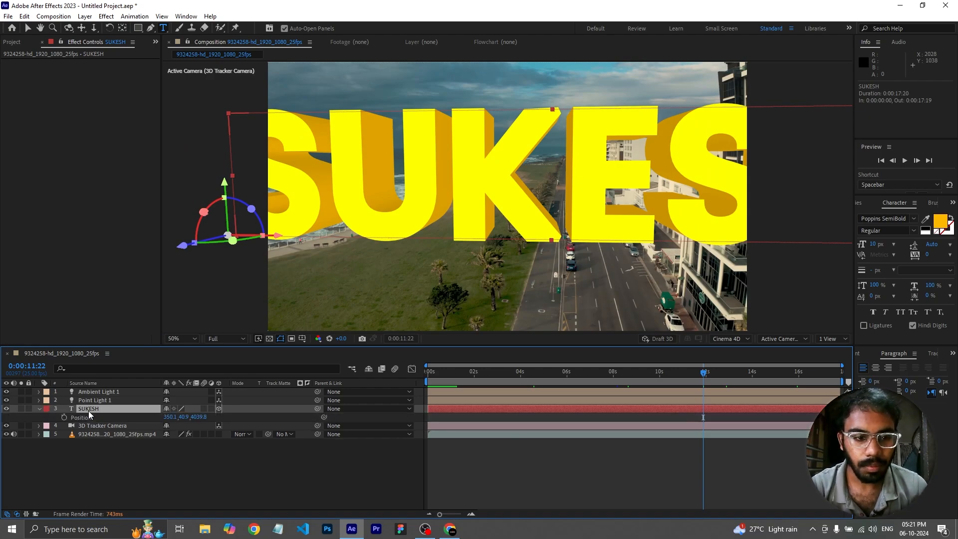
pyautogui.moveTo(182, 421); pyautogui.dragTo(563, 441)
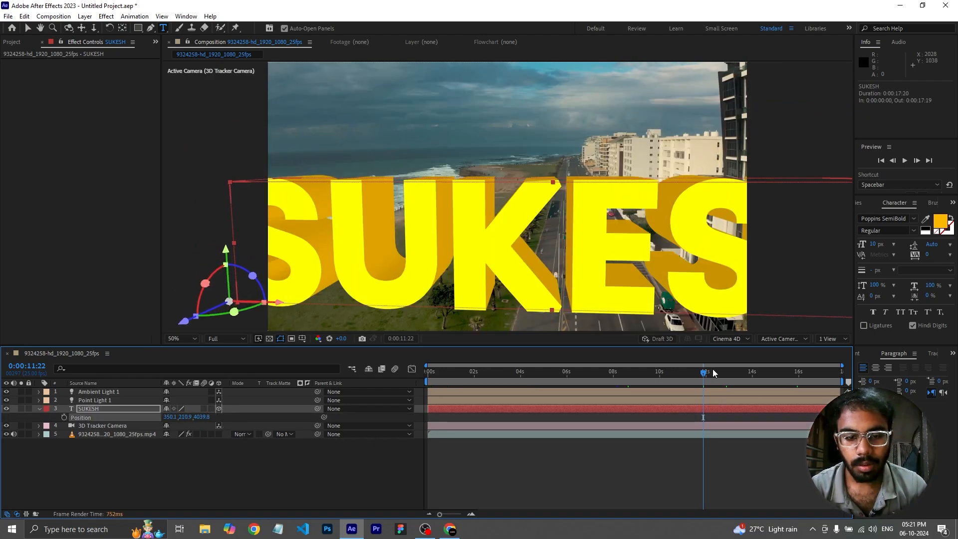
# Fit the whole frame in the viewer up to 100% and check the text's placement around 0:00:07:01 and 0:00:08:17
pyautogui.click(196, 339)
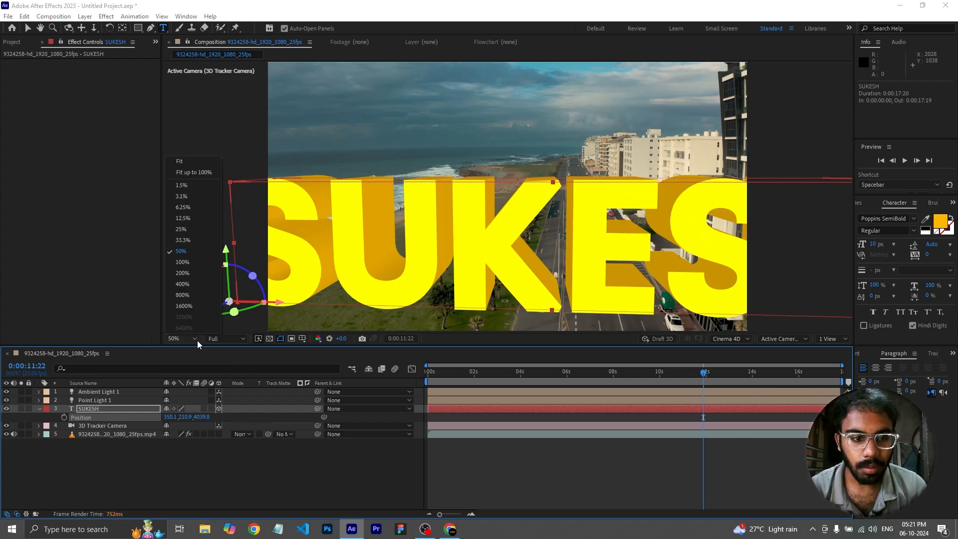
pyautogui.click(202, 171)
pyautogui.moveTo(704, 373); pyautogui.dragTo(590, 376)
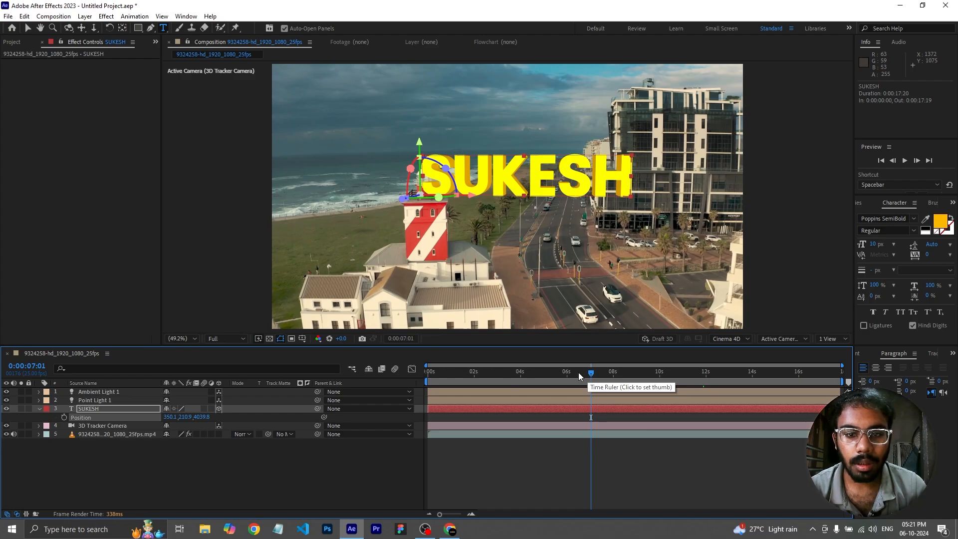
pyautogui.moveTo(592, 375)
pyautogui.mouseDown()
pyautogui.moveTo(517, 374)
pyautogui.moveTo(592, 375)
pyautogui.mouseUp()
pyautogui.moveTo(620, 373)
pyautogui.mouseDown()
pyautogui.moveTo(795, 377)
pyautogui.moveTo(585, 380)
pyautogui.moveTo(629, 378)
pyautogui.mouseUp()
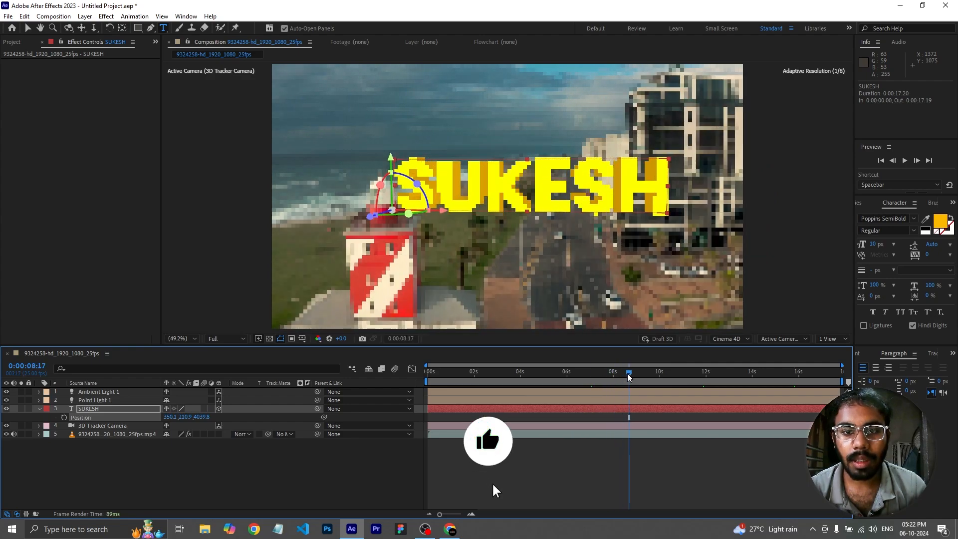